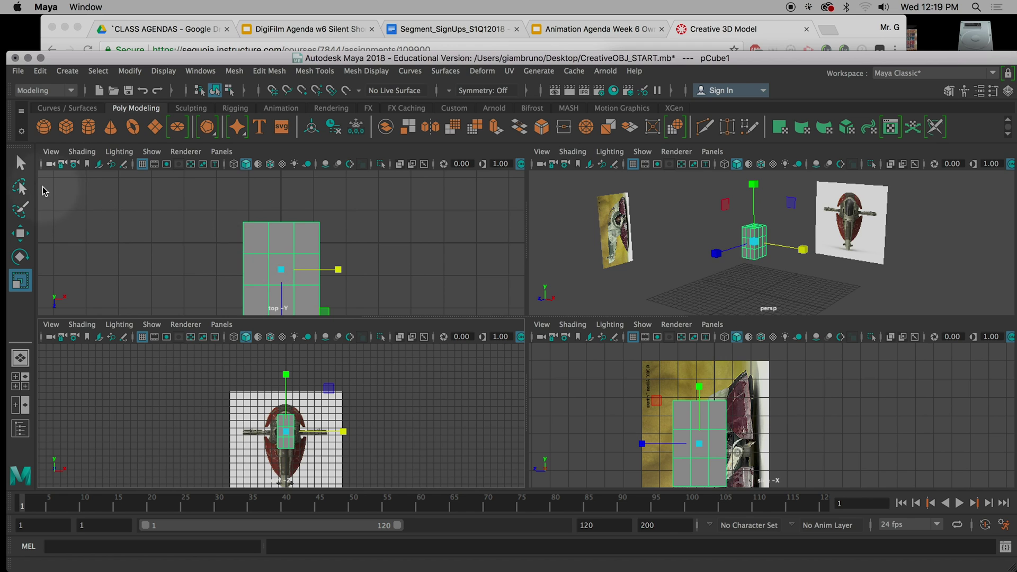
Open the Select Tool's settings and turn on camera-based selection for the Marquee style
double_click(20, 164)
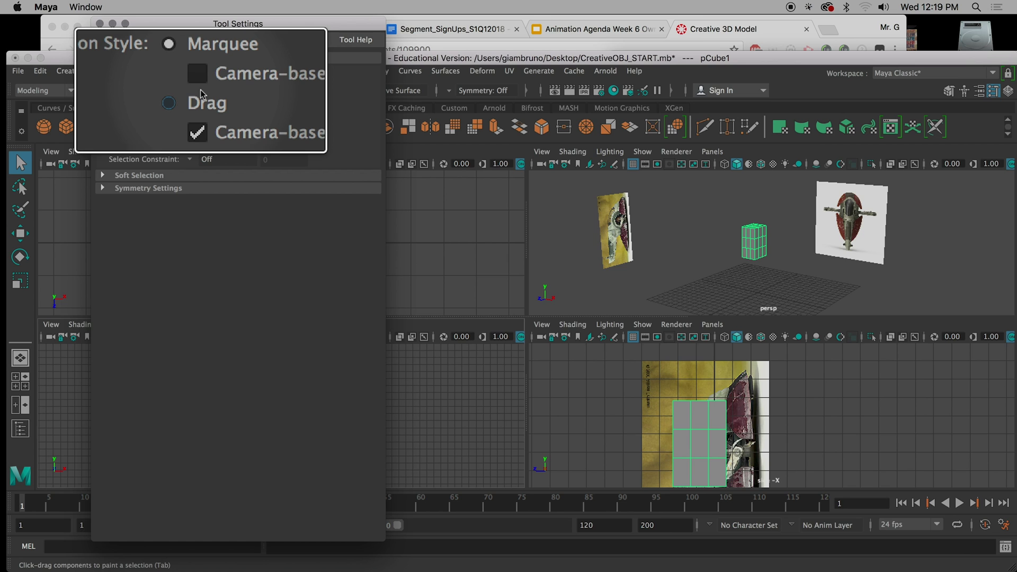
click(200, 83)
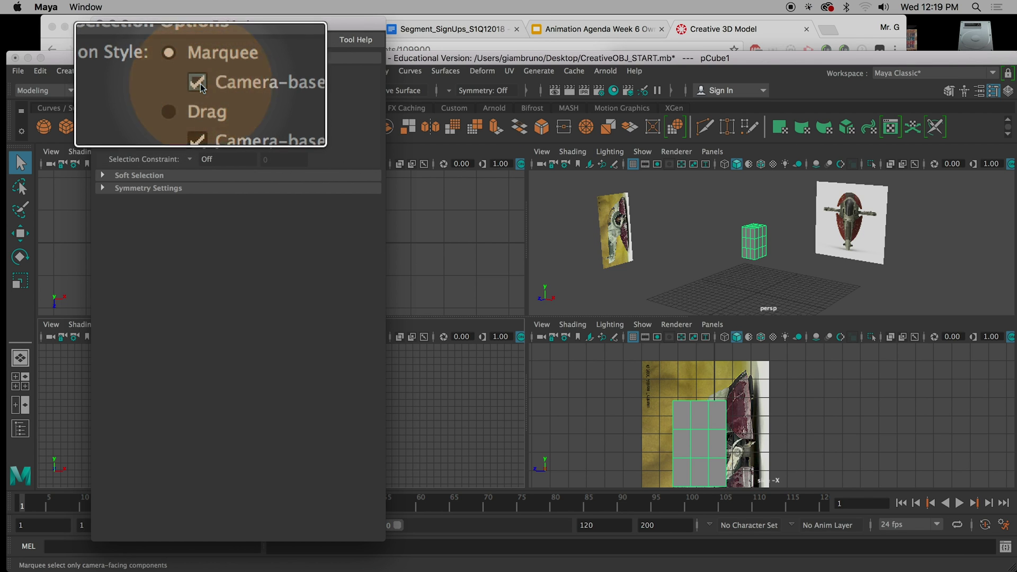
In the maximized front view, marquee-select the two inner vertices of the cube's upper middle row and inspect the selection in perspective
right_drag(692, 428, 632, 402)
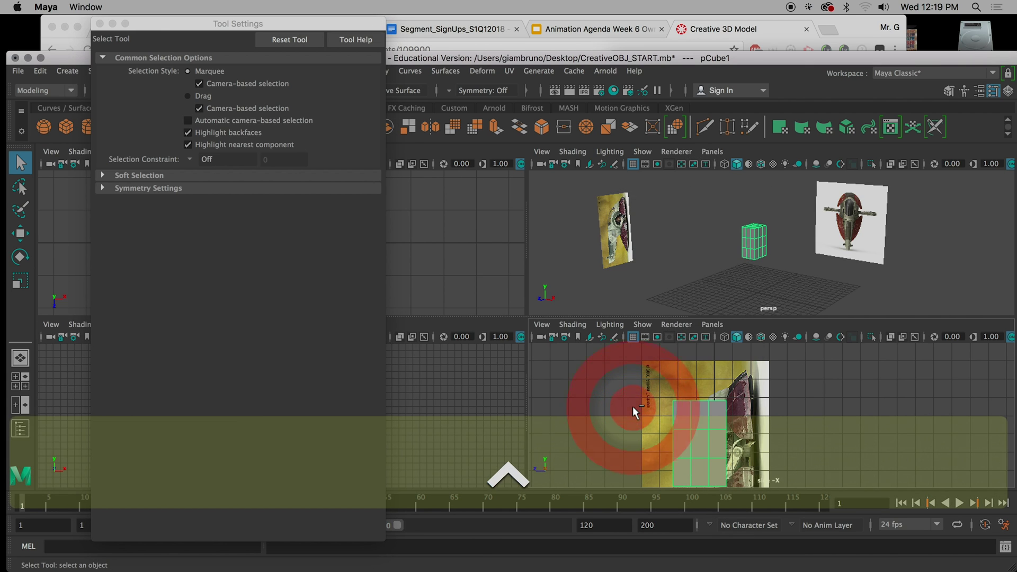
key(space)
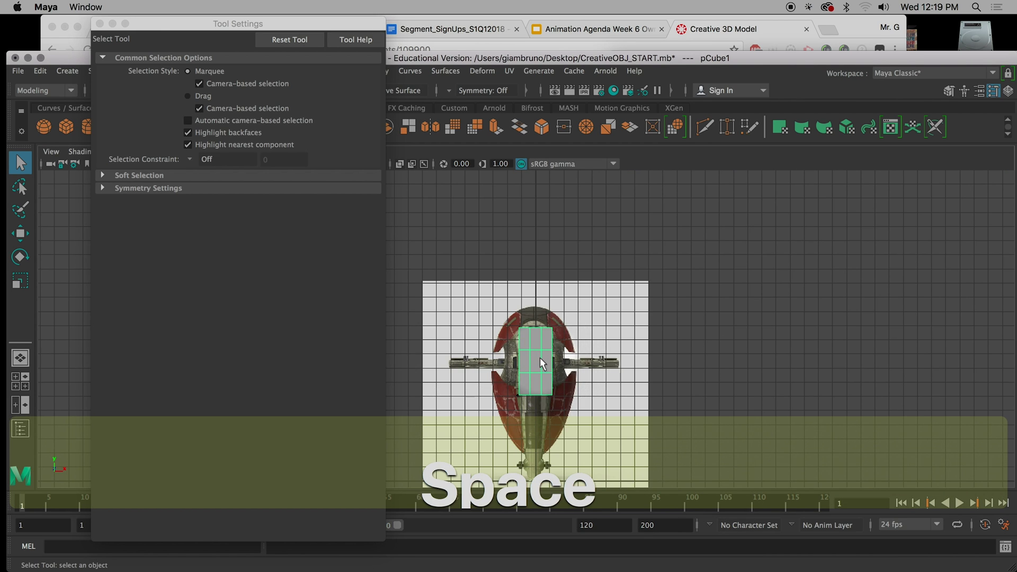
scroll(540, 358, up, 5)
right_drag(542, 383, 471, 188)
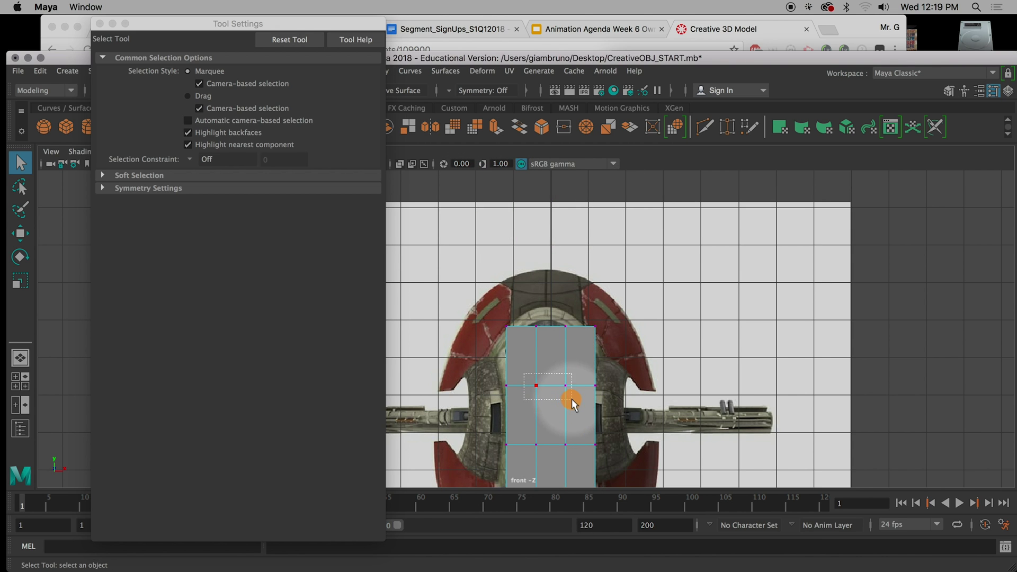
drag(570, 398, 574, 401)
key(space)
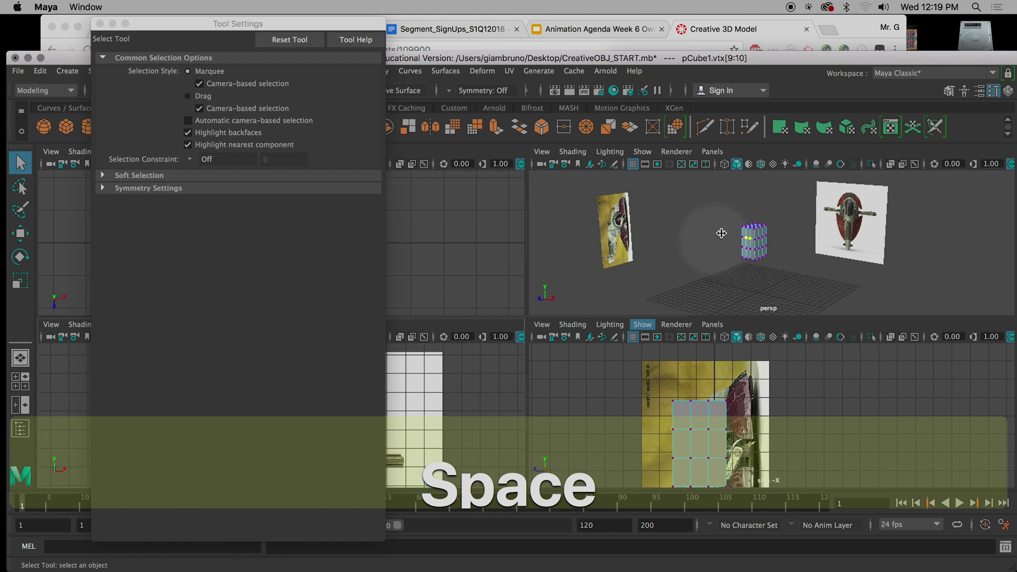
alt+drag(794, 245, 652, 246)
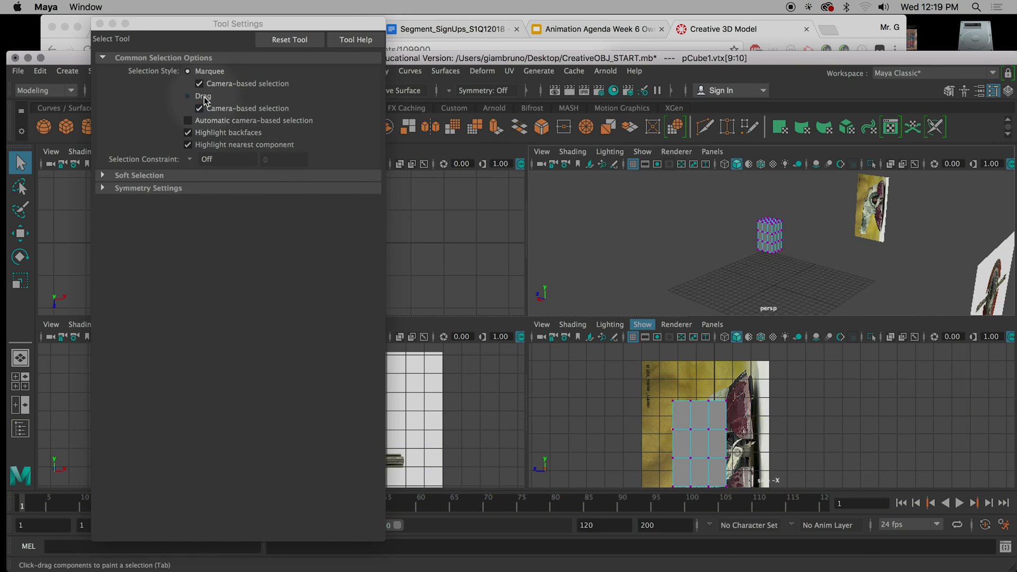
Turn off camera-based Marquee selection and select the cube's upper middle vertices through its full depth in the front view
click(199, 83)
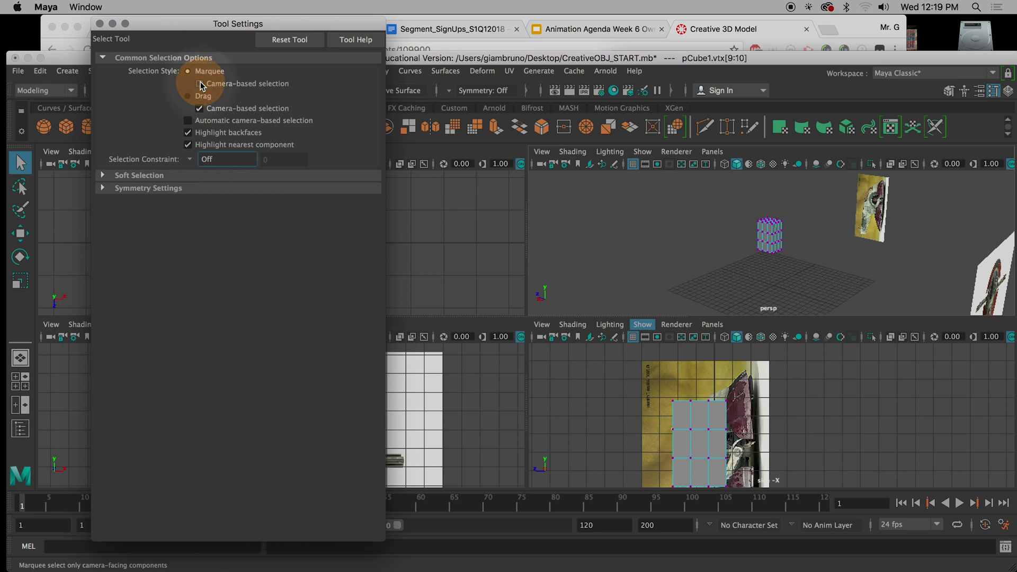
key(space)
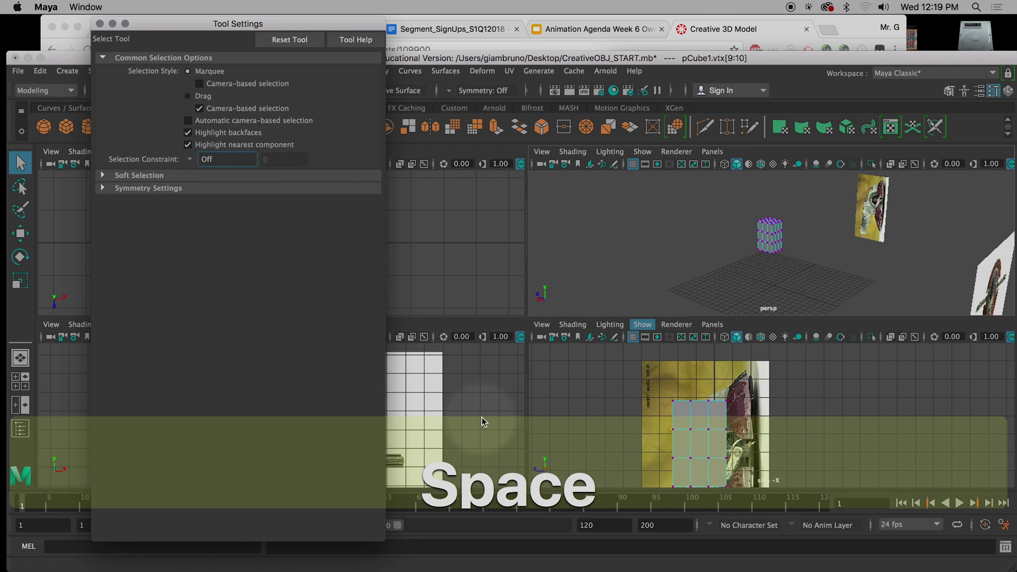
click(483, 390)
key(space)
alt+middle_drag(670, 370, 795, 244)
drag(704, 271, 706, 271)
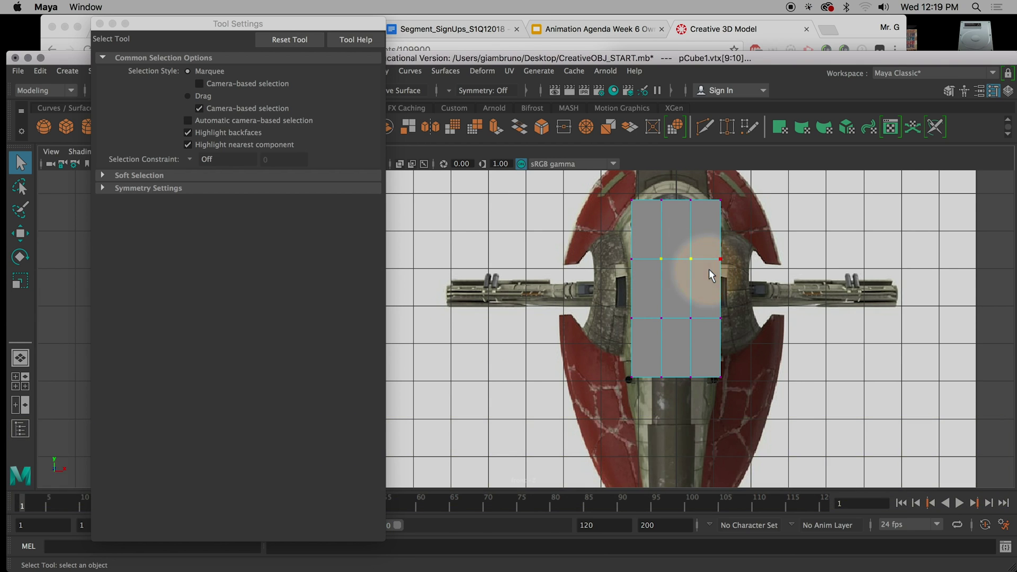
key(space)
alt+drag(814, 285, 795, 254)
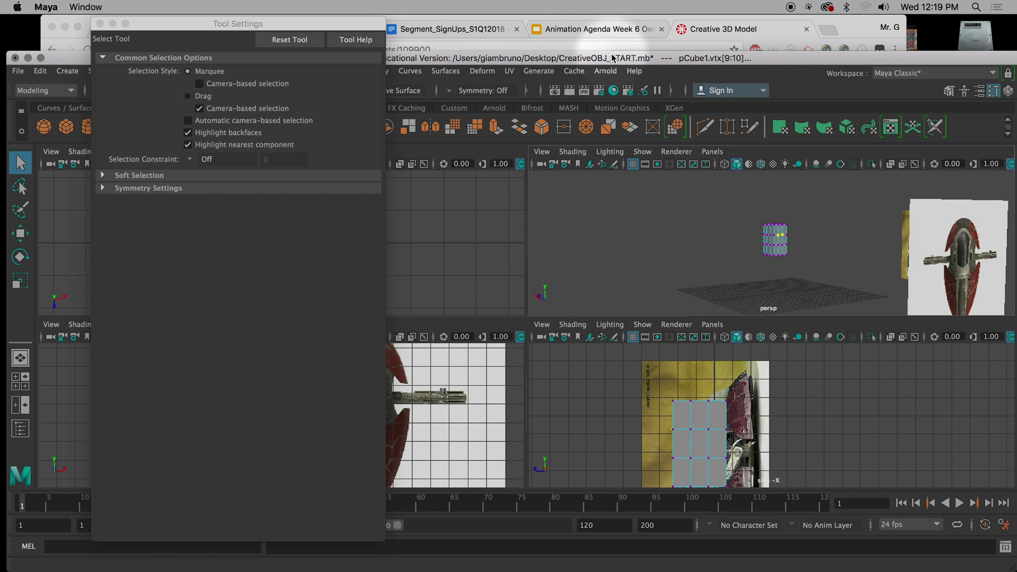
In the front view, move the cube's upper-right corner vertices to about X 1.0, Y 10.5 and the adjacent top vertices to about X 0.3, Y 11.1
key(space)
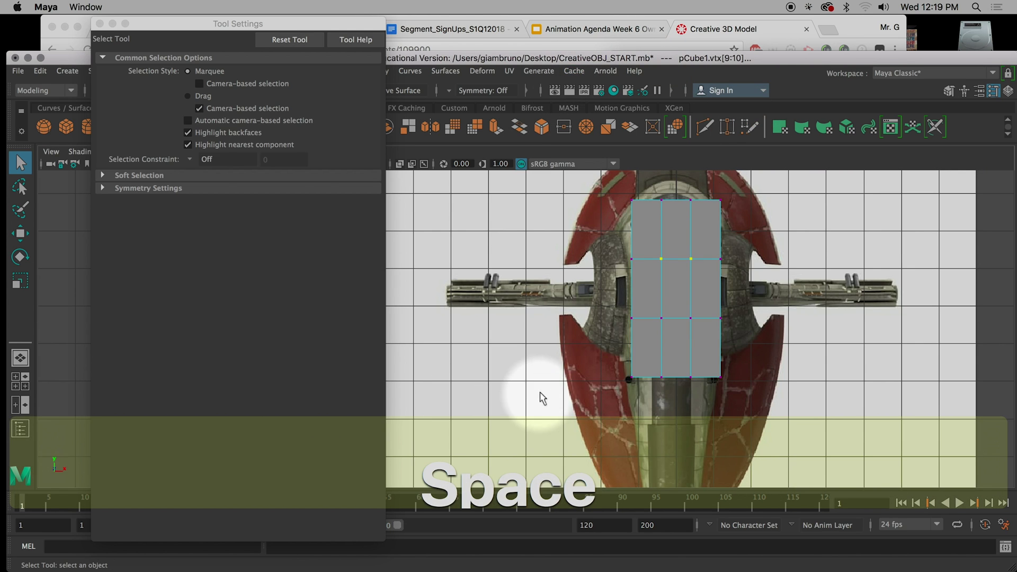
drag(740, 221, 718, 211)
key(w)
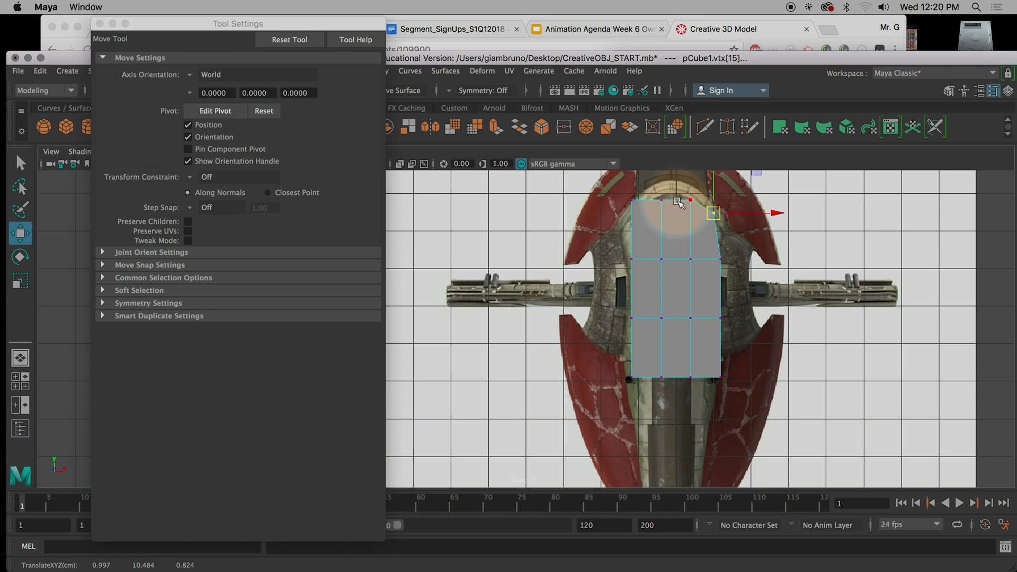
click(688, 206)
click(670, 227)
right_drag(668, 193, 604, 198)
mouse_move(682, 182)
mouse_down()
mouse_move(698, 213)
mouse_move(690, 191)
mouse_up()
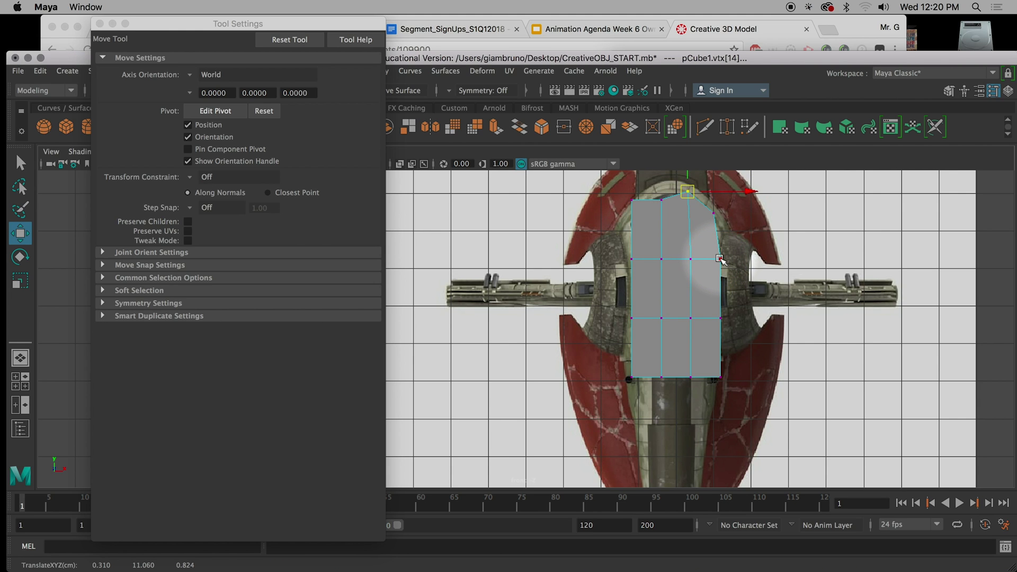
Close the Tool Settings window, then switch grid snapping on and off again
drag(341, 25, 347, 111)
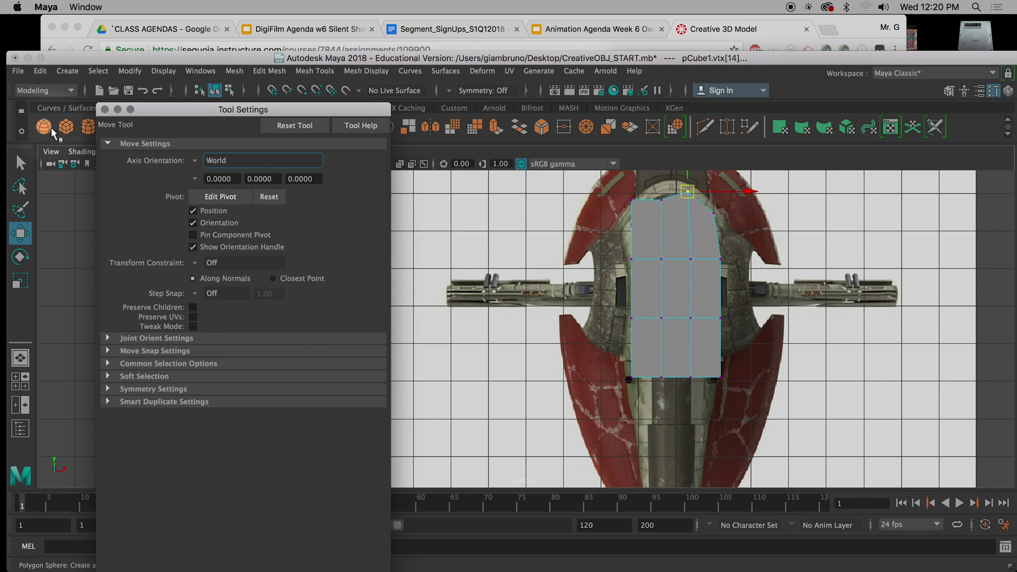
click(105, 109)
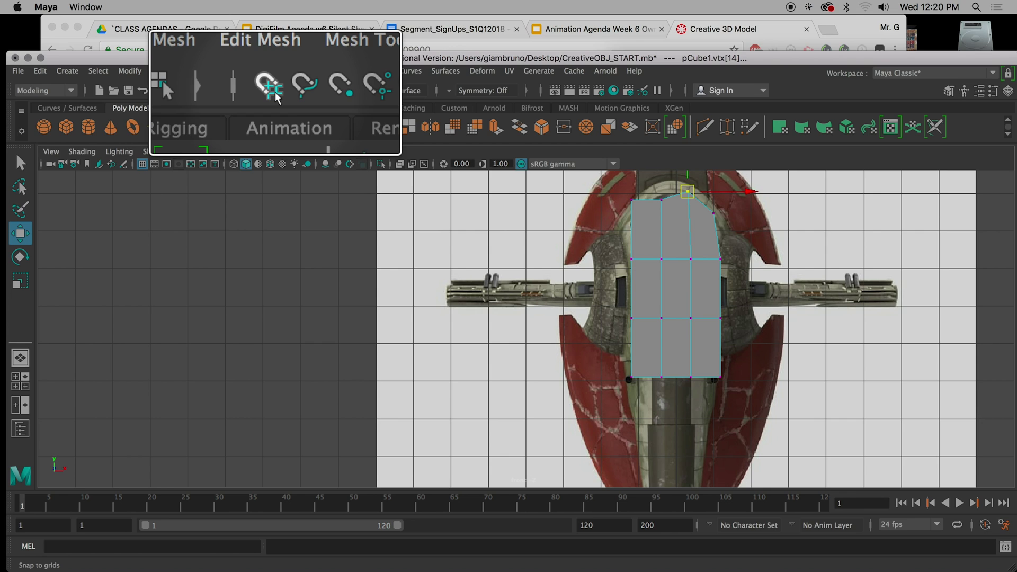
click(275, 91)
click(275, 91)
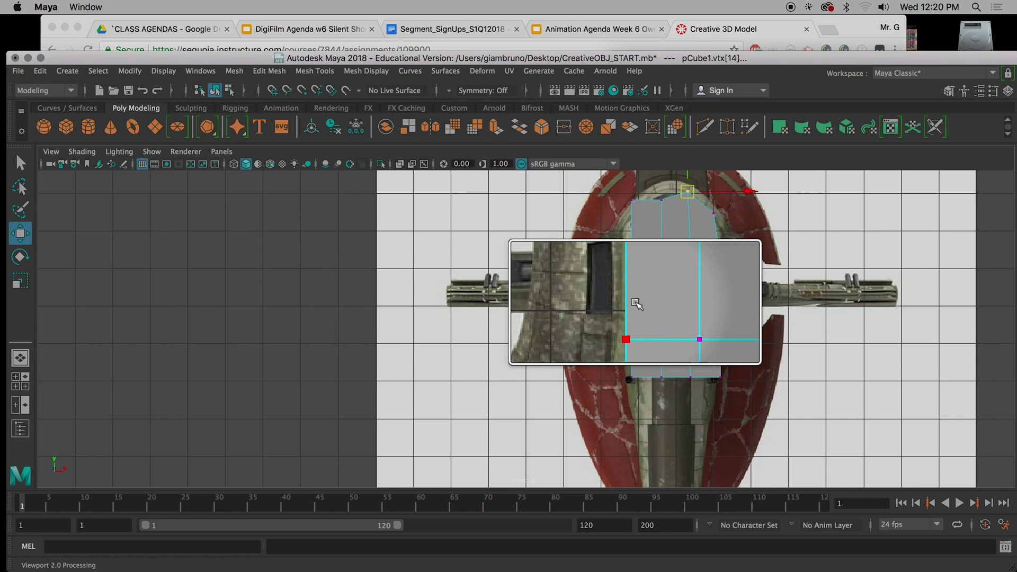
Switch the cube to face selection in the perspective view and select a face in the middle column of the visible side
key(space)
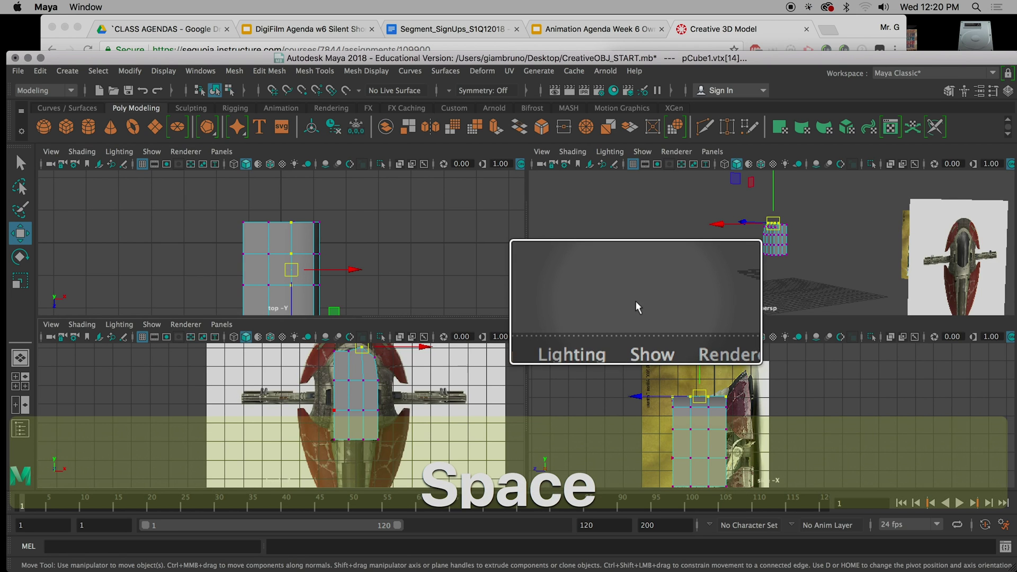
right_drag(787, 247, 803, 243)
click(803, 244)
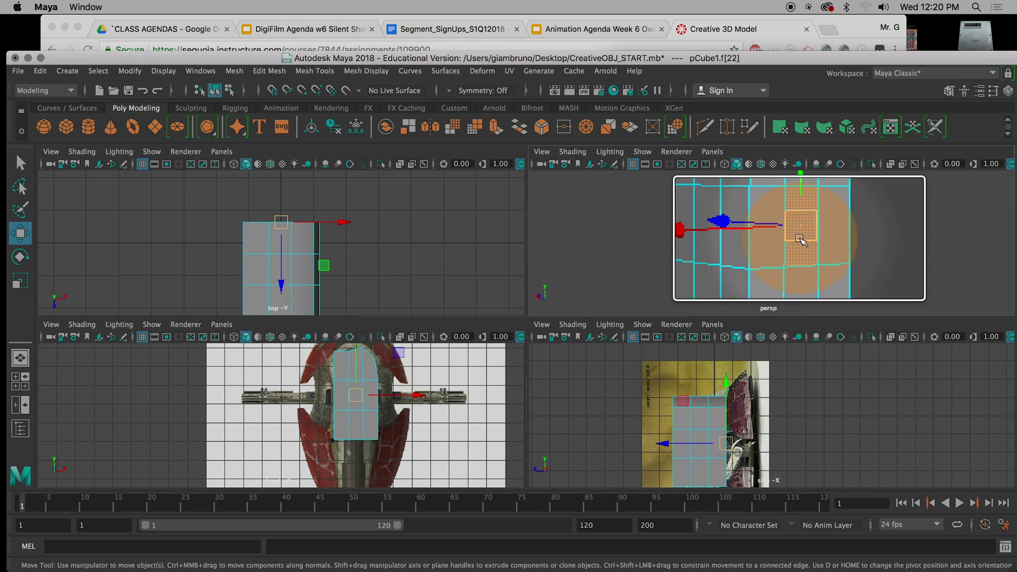
Select the cube's top faces on both sides of the raised ridge, across the full depth, leaving the lower flat column unselected
alt+drag(784, 245, 788, 243)
alt+middle_drag(798, 271, 751, 303)
alt+middle_drag(754, 267, 743, 328)
alt+drag(799, 259, 820, 272)
alt+drag(682, 269, 697, 270)
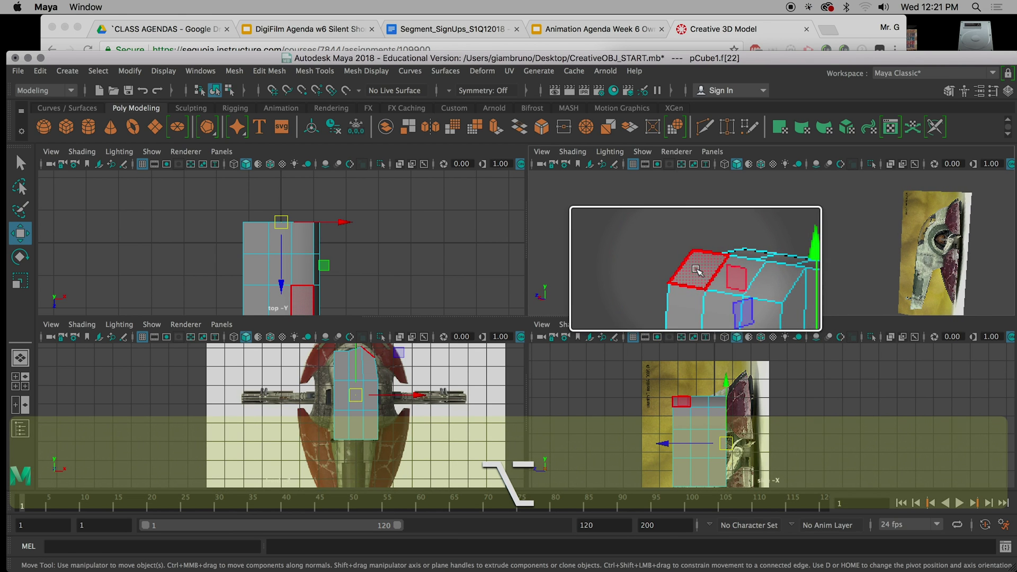
click(697, 270)
key(space)
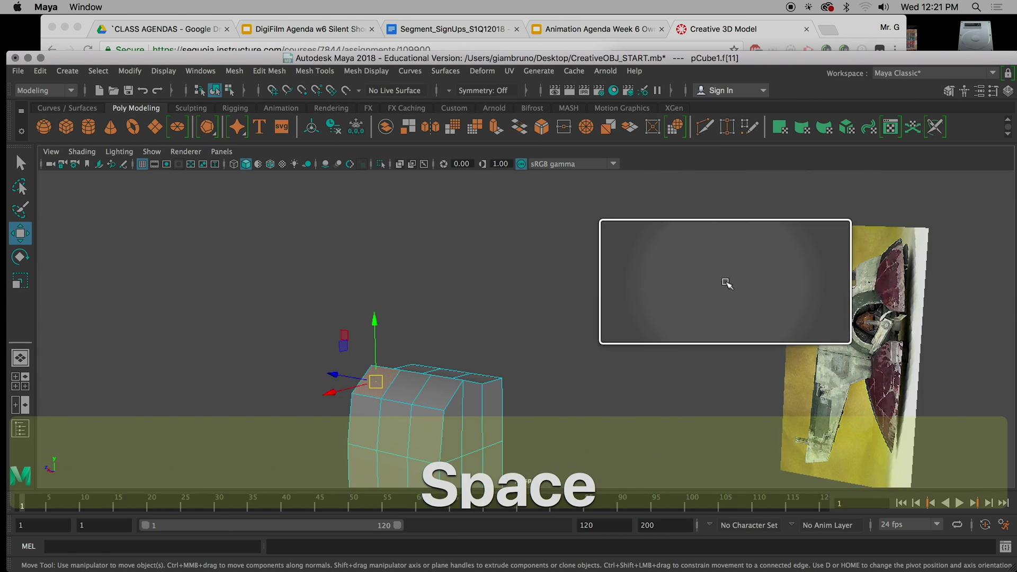
alt+drag(509, 344, 617, 381)
alt+middle_drag(618, 381, 538, 329)
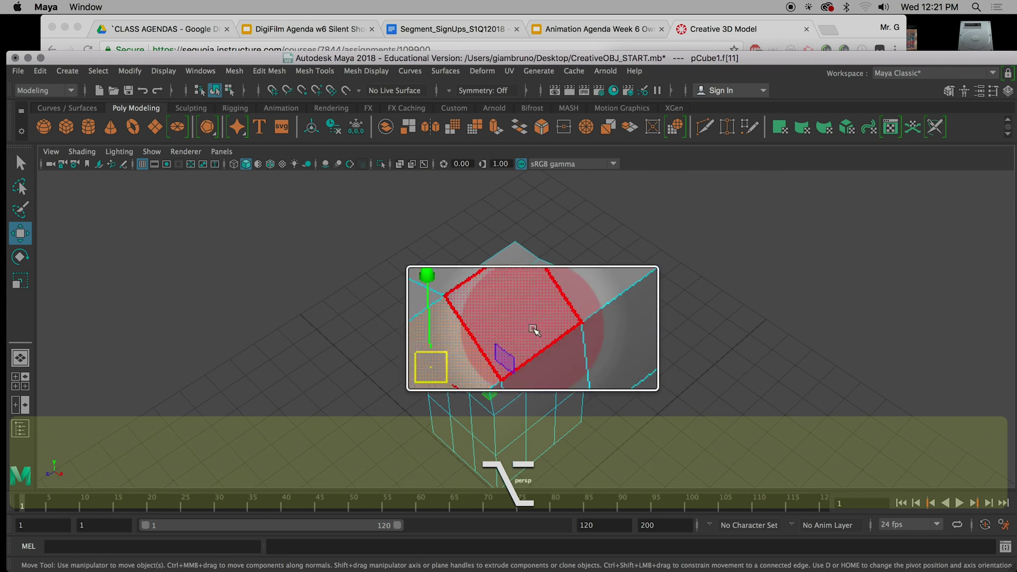
shift+click(546, 310)
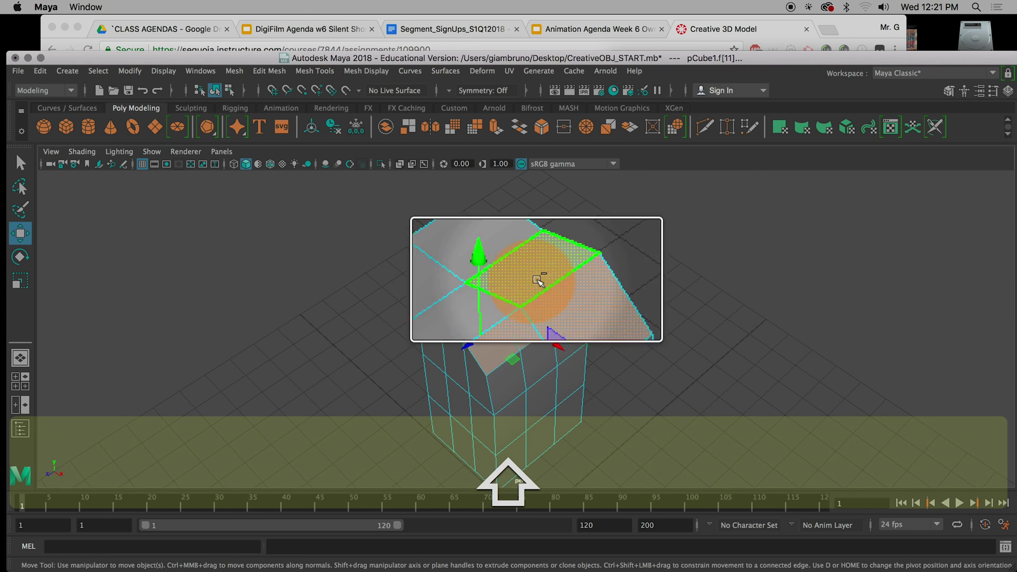
shift+click(483, 321)
alt+drag(483, 321, 588, 320)
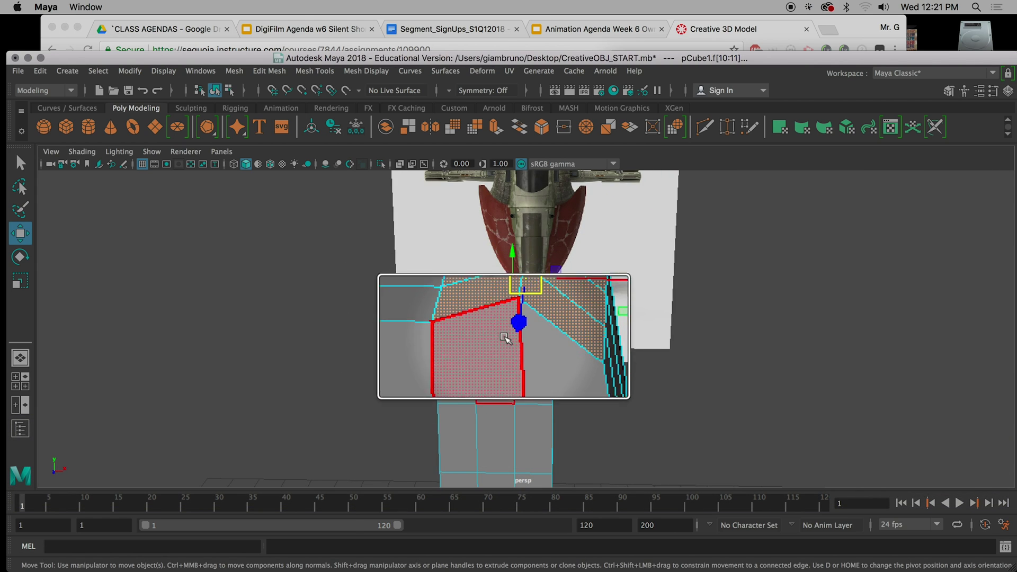
ctrl+click(506, 341)
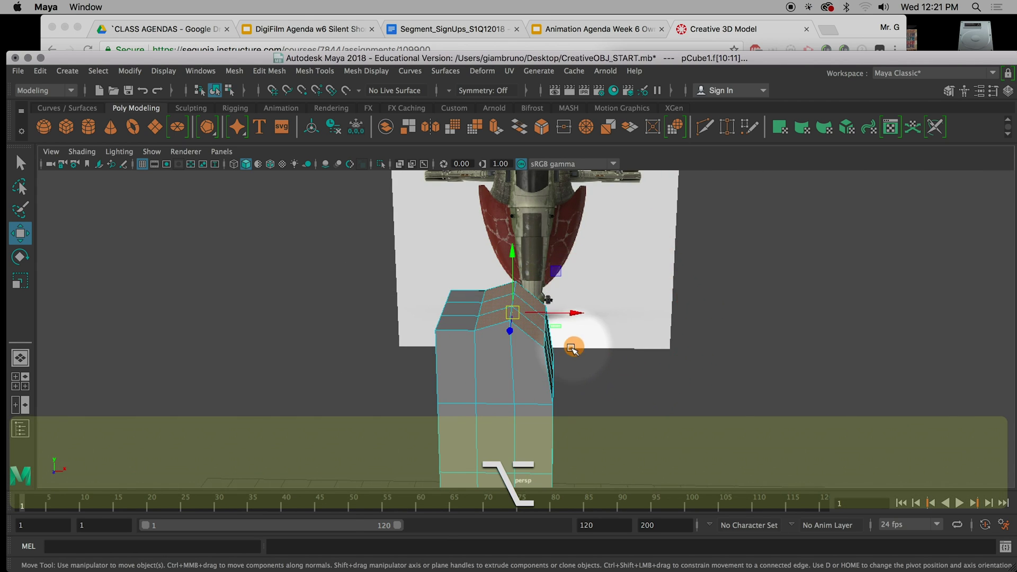
alt+drag(617, 336, 573, 346)
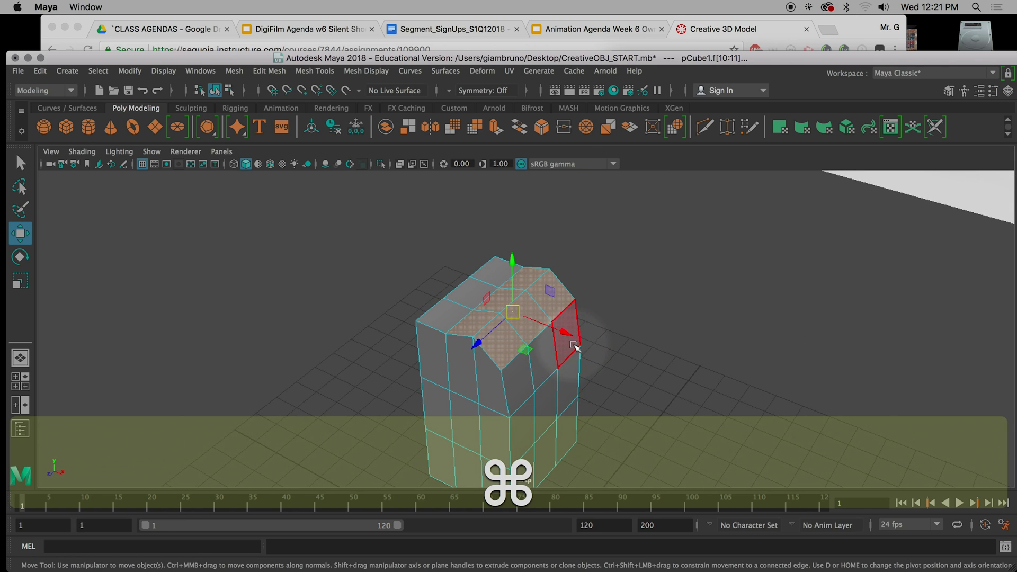
Extrude the selected top faces together, try a Local Translate Z of about 1.68, and undo that offset
key(super+e)
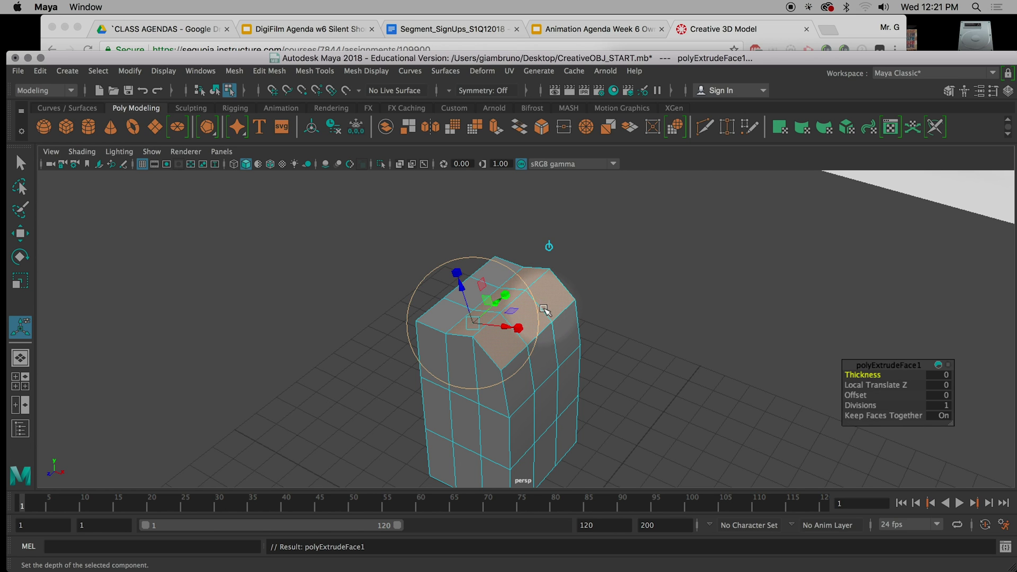
drag(460, 286, 396, 224)
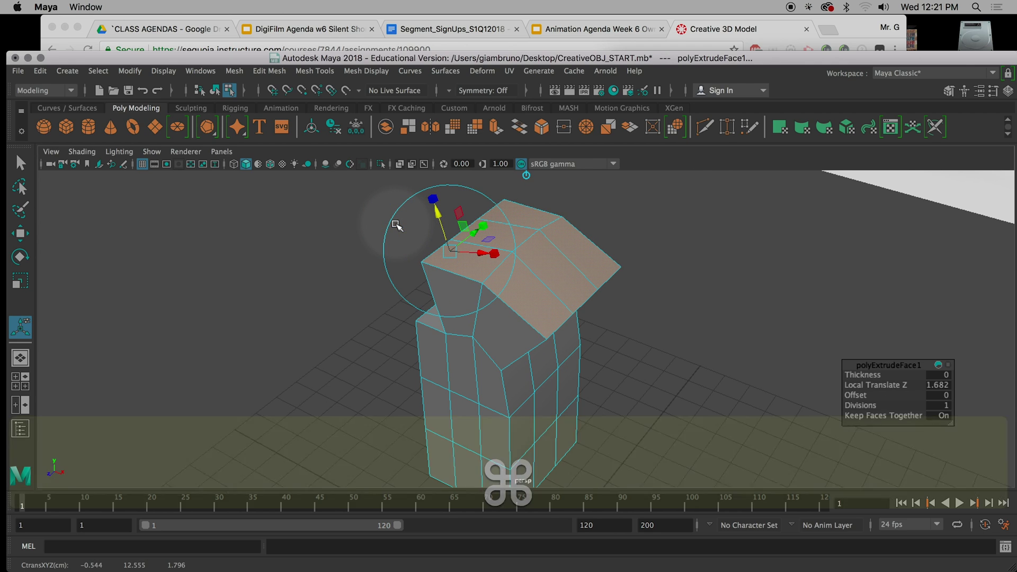
key(super+z)
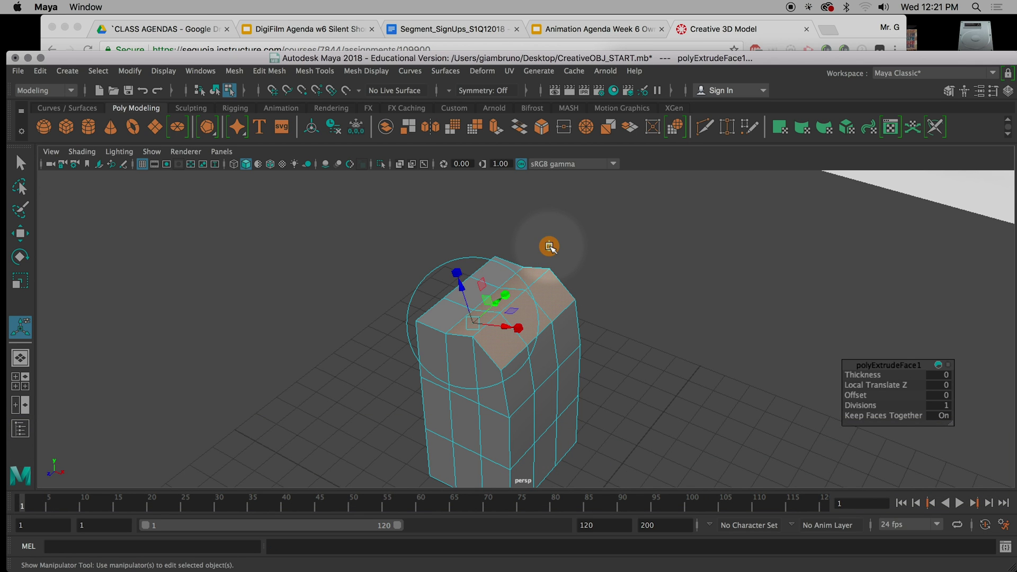
Try pulling the extruded top faces straight up along the world vertical axis, and undo the pull and the extrusion
alt+drag(620, 302, 594, 293)
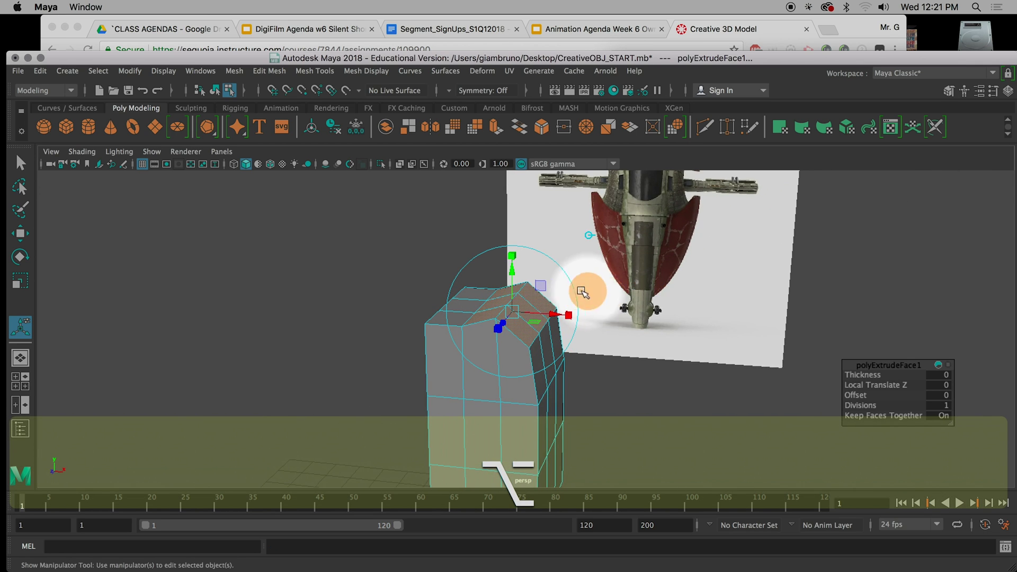
drag(512, 270, 528, 187)
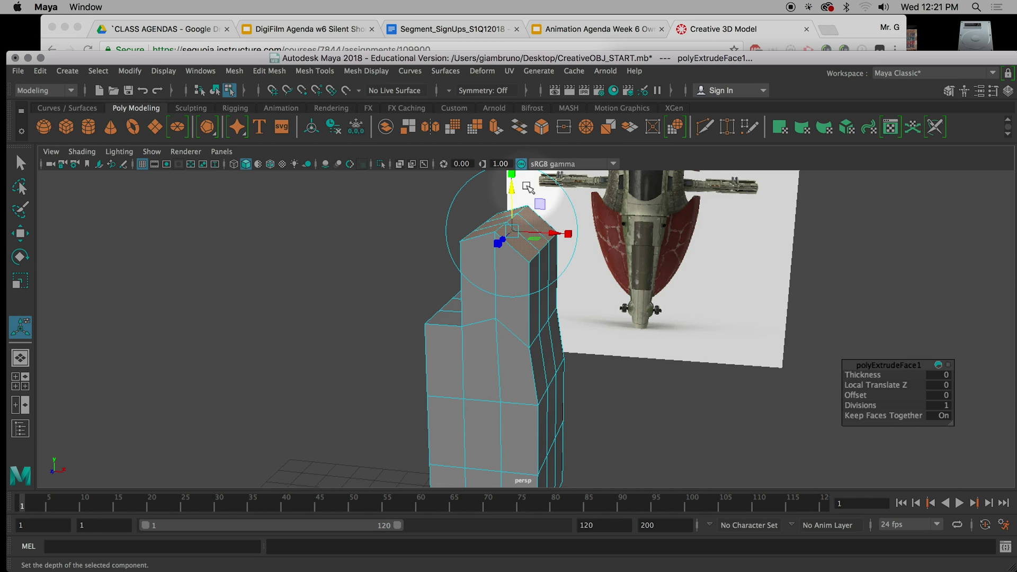
key(super+z)
key(super+z)
key(super+z)
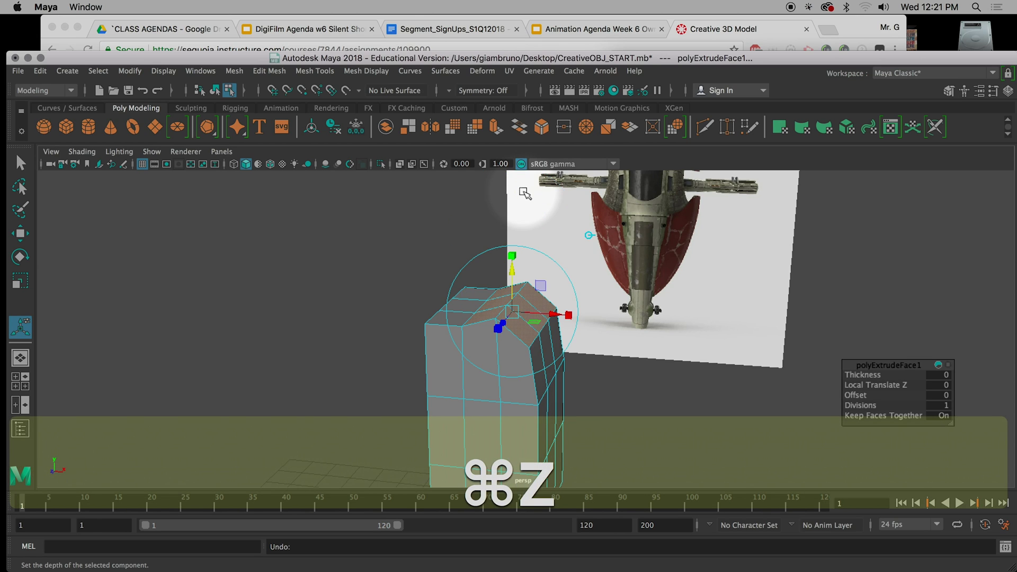
key(super+z)
key(super+z)
Select the center face on the cube's side, preview the mesh smoothed, and return to the unsmoothed display
alt+drag(642, 414, 605, 289)
click(527, 412)
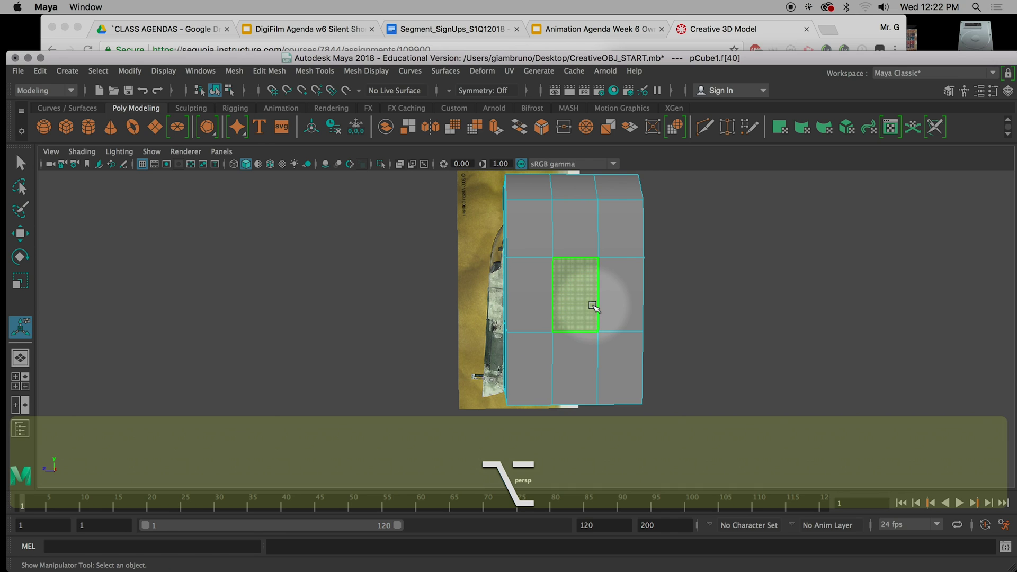
key(3)
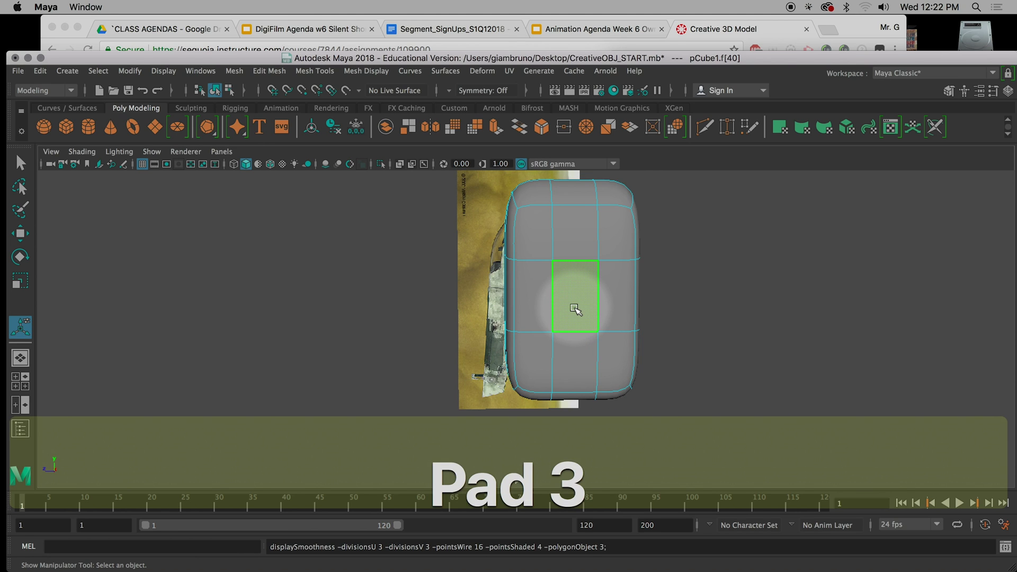
key(1)
alt+drag(576, 310, 740, 304)
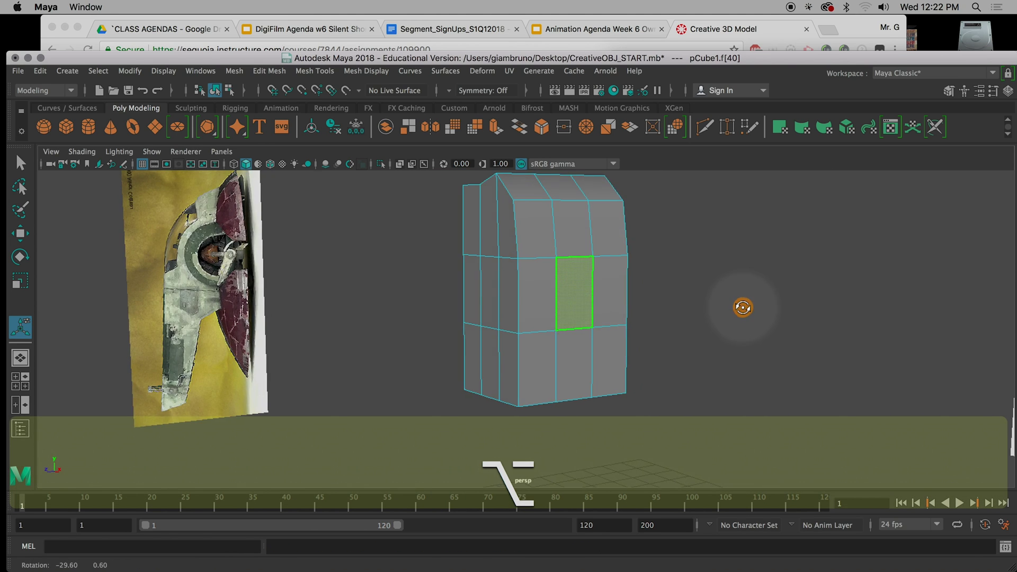
Try extruding the side's upper row, center, center-right and lower-right faces together with Local Translate Z of about 2.35, and undo the offset
click(541, 235)
shift+click(567, 227)
shift+click(608, 228)
shift+click(607, 273)
shift+click(583, 311)
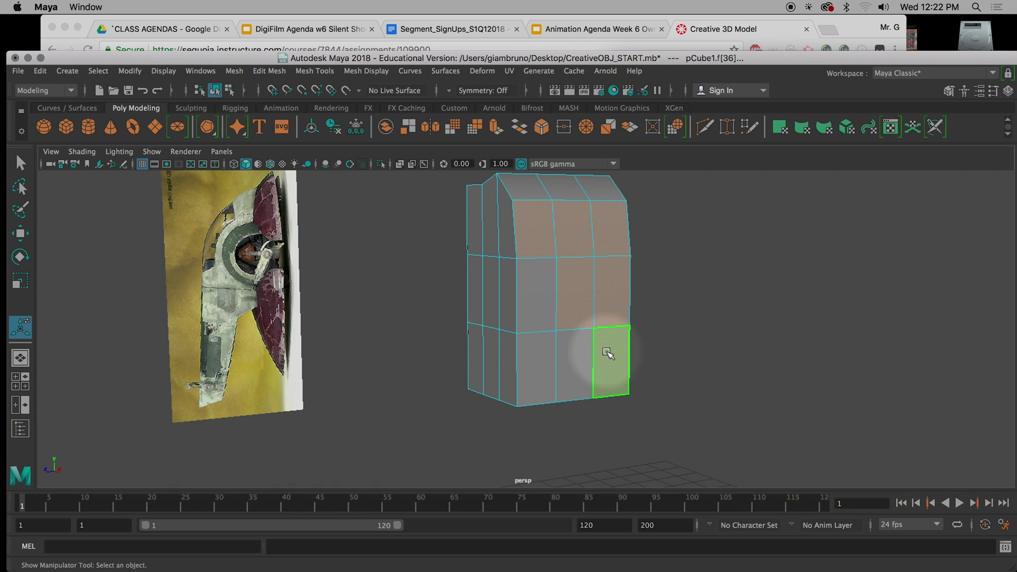
key(super+e)
drag(615, 362, 699, 378)
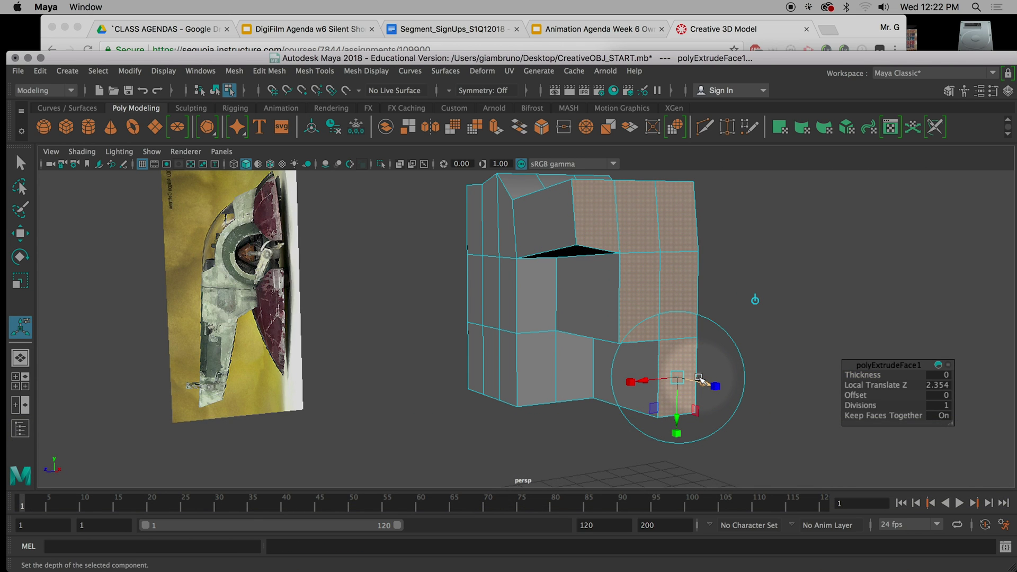
key(super+z)
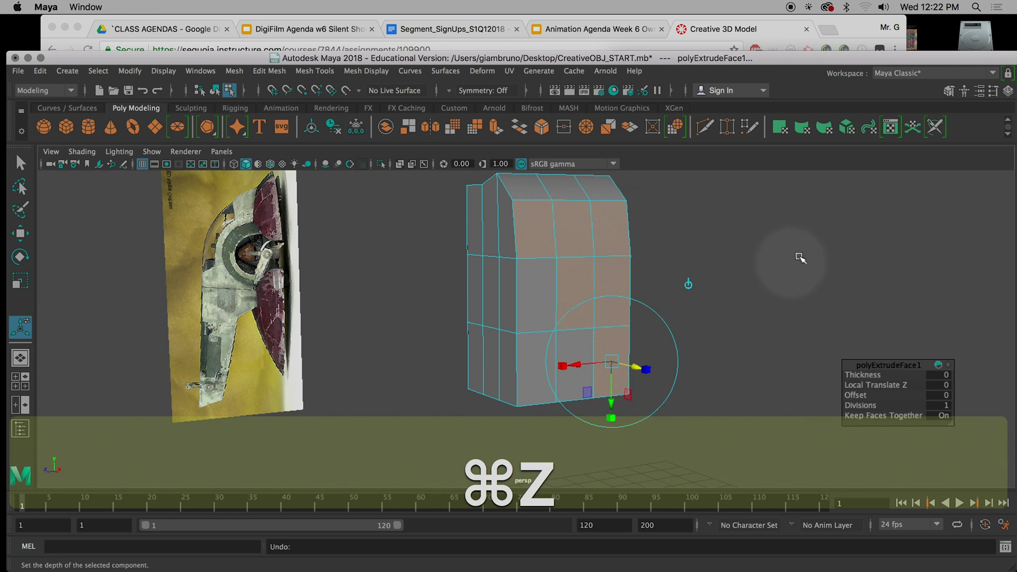
click(761, 262)
Select the two-by-two block of upper and middle side faces nearest the front corner, extrude it, and undo the trial outward pull
click(536, 236)
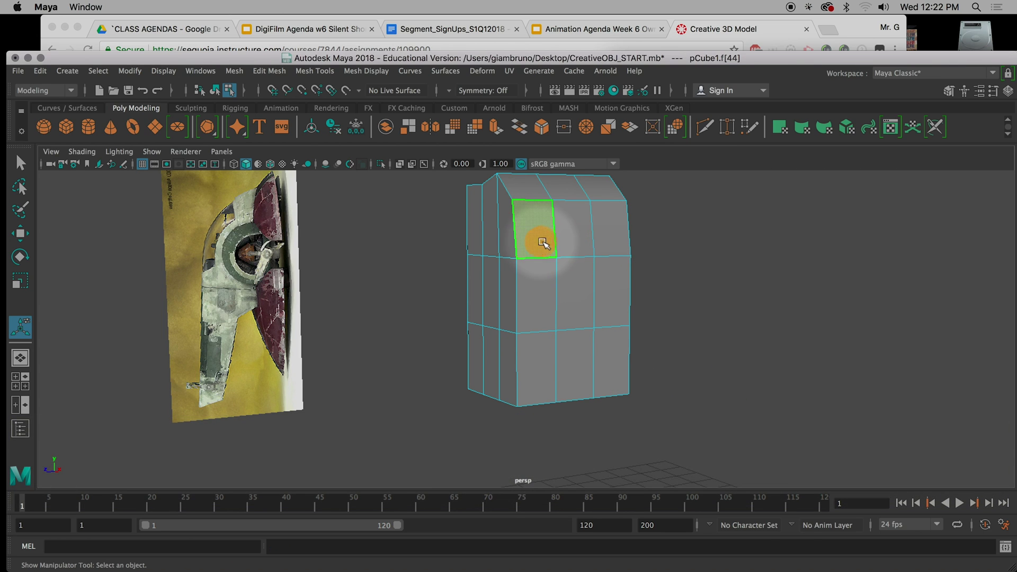
shift+click(568, 240)
shift+click(569, 281)
shift+click(544, 311)
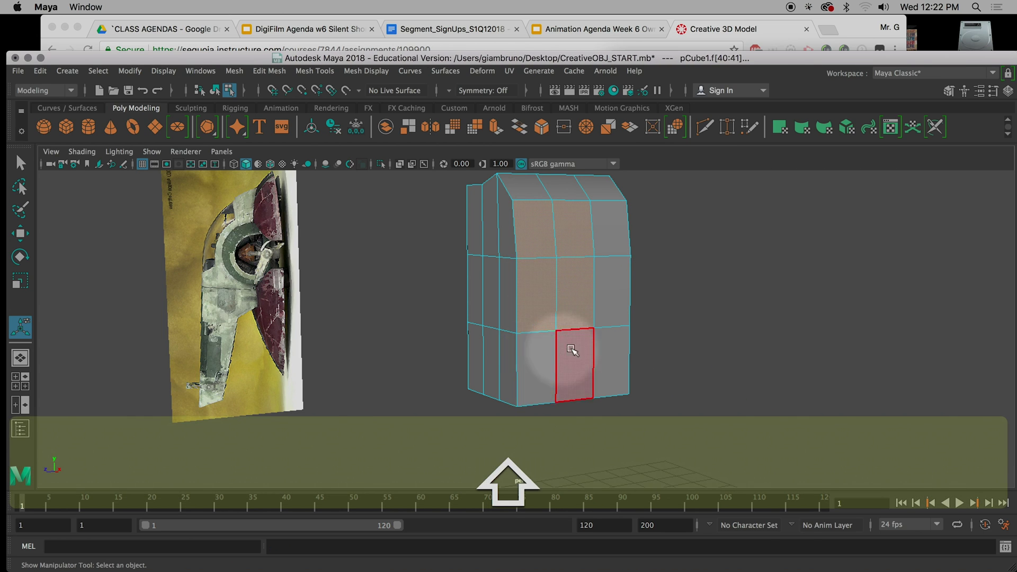
key(super+e)
drag(598, 298, 647, 302)
key(super+z)
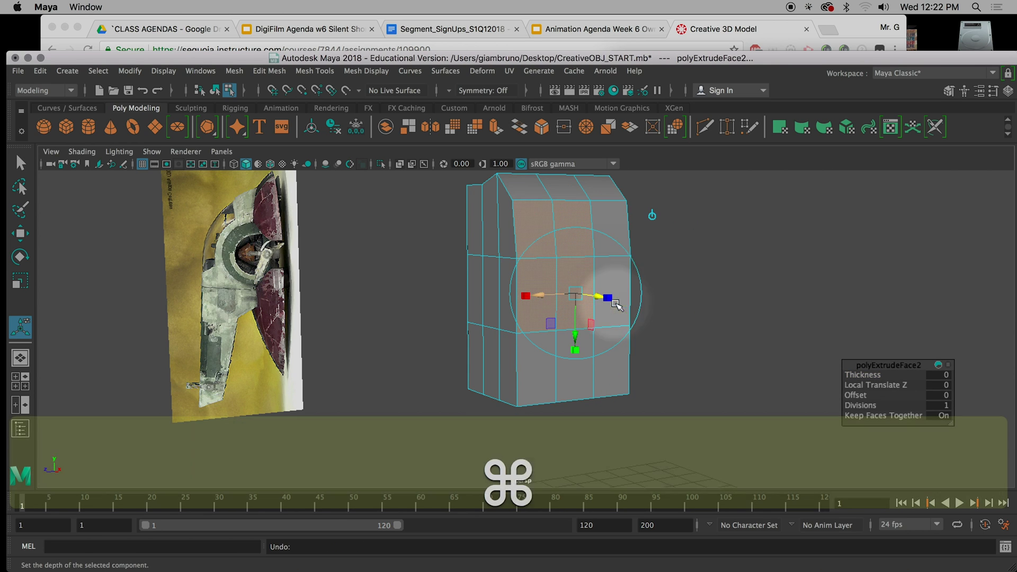
Switch the extrude manipulator to world axes and pull the two-by-two block of faces straight outward from the side
click(654, 216)
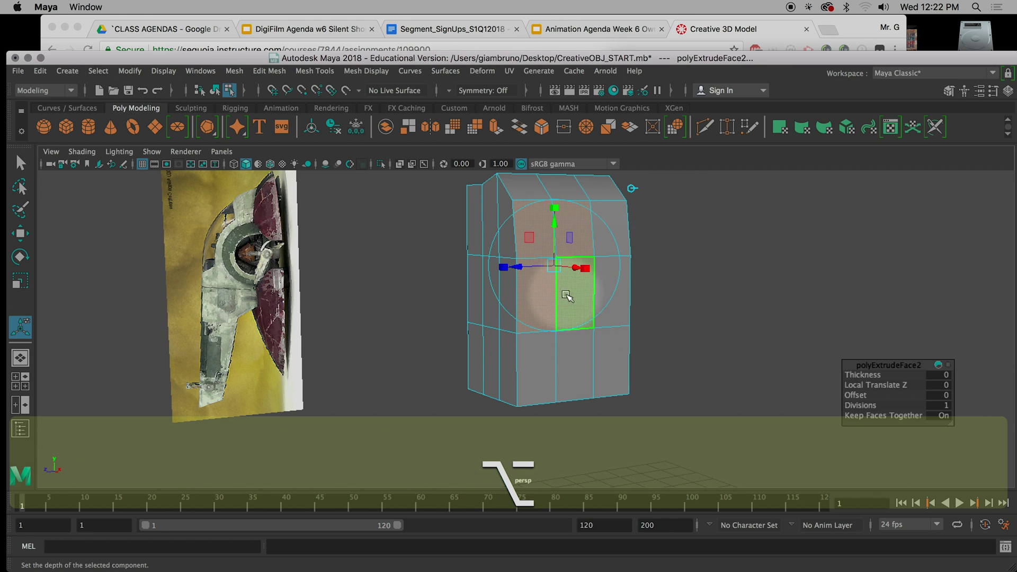
alt+drag(567, 296, 595, 298)
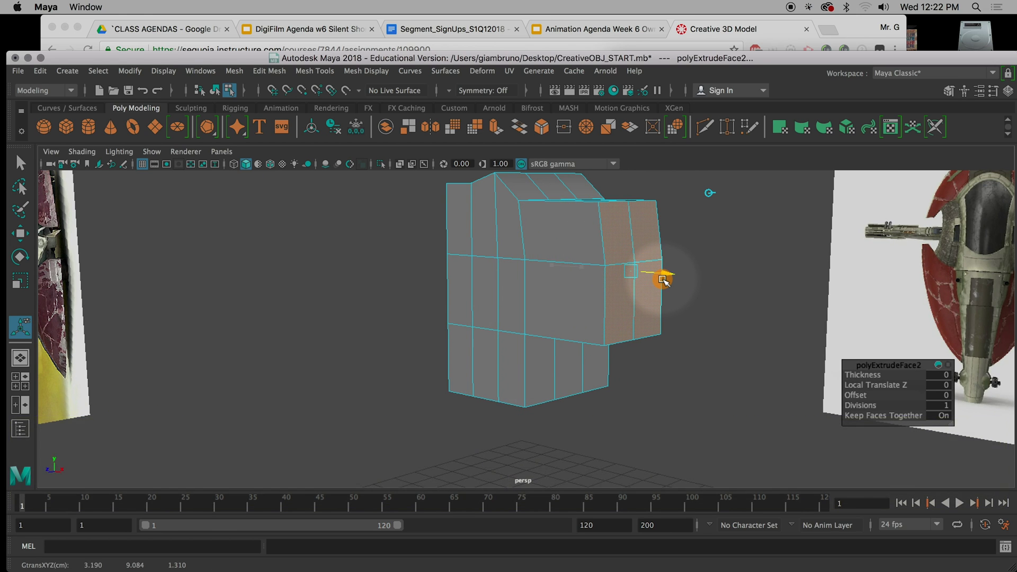
alt+drag(658, 295, 627, 291)
Extrude the two underside faces of the protruding block downward with a Local Translate Z of about 1.51
click(595, 302)
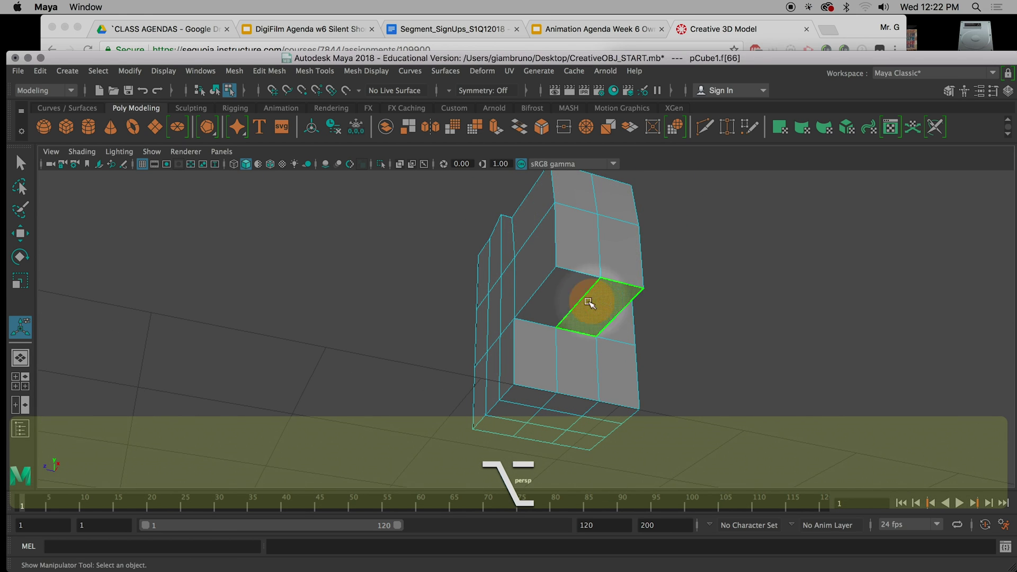
shift+click(563, 303)
key(super+e)
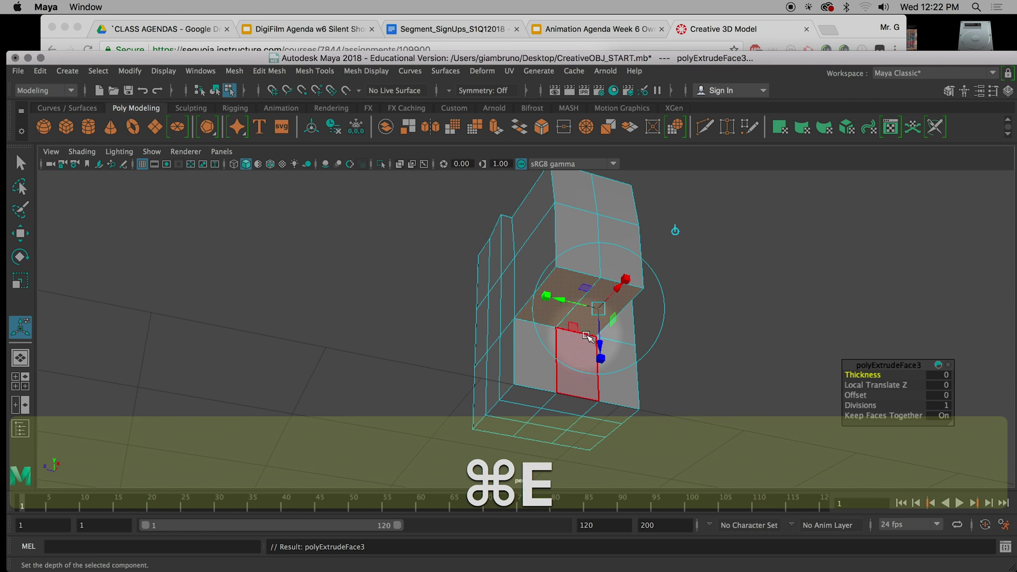
drag(607, 335, 606, 409)
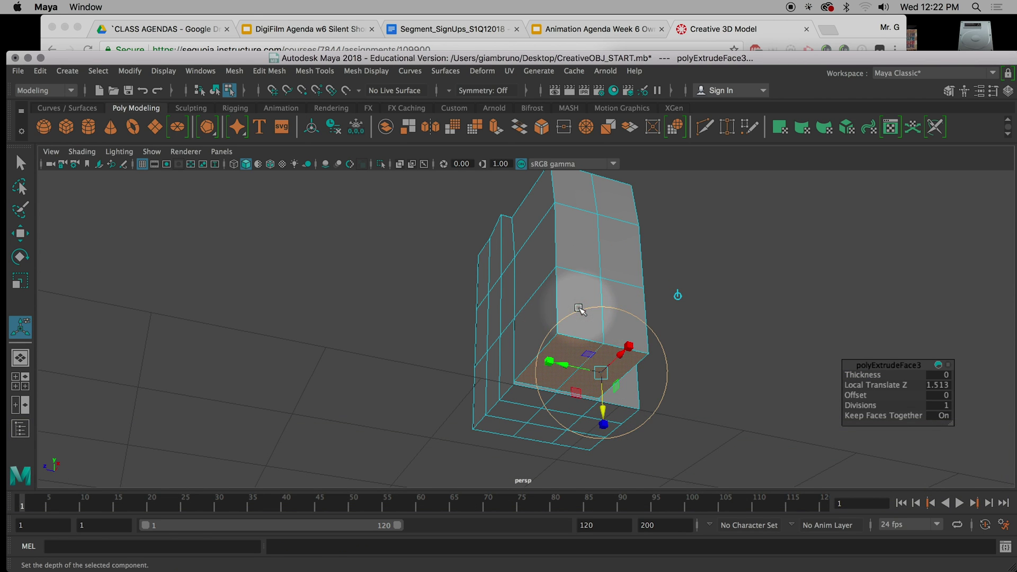
click(795, 345)
Extrude the two outer faces of the new lower block outward with a Local Translate Z of about 1.83
click(618, 301)
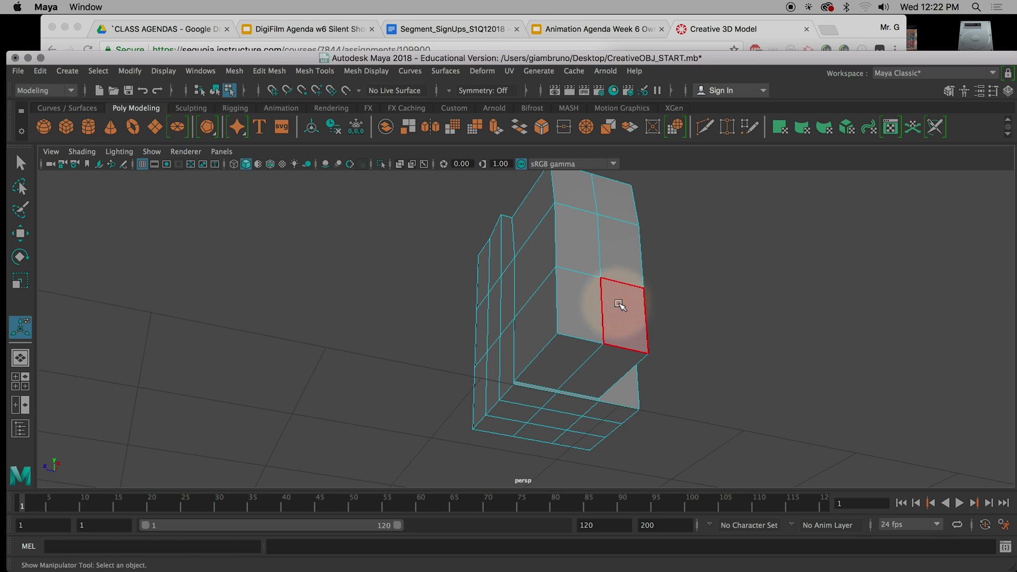
shift+click(589, 311)
key(super+e)
alt+drag(589, 312, 671, 395)
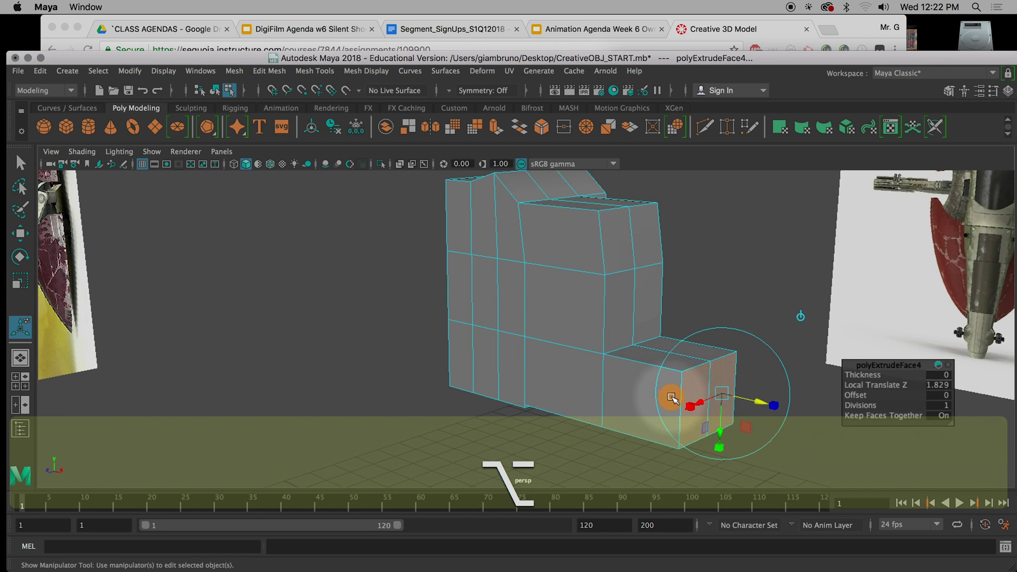
Preview the extruded mesh smoothed from the side, and undo all the trial extrusions back to the original block
key(3)
alt+drag(777, 281, 662, 286)
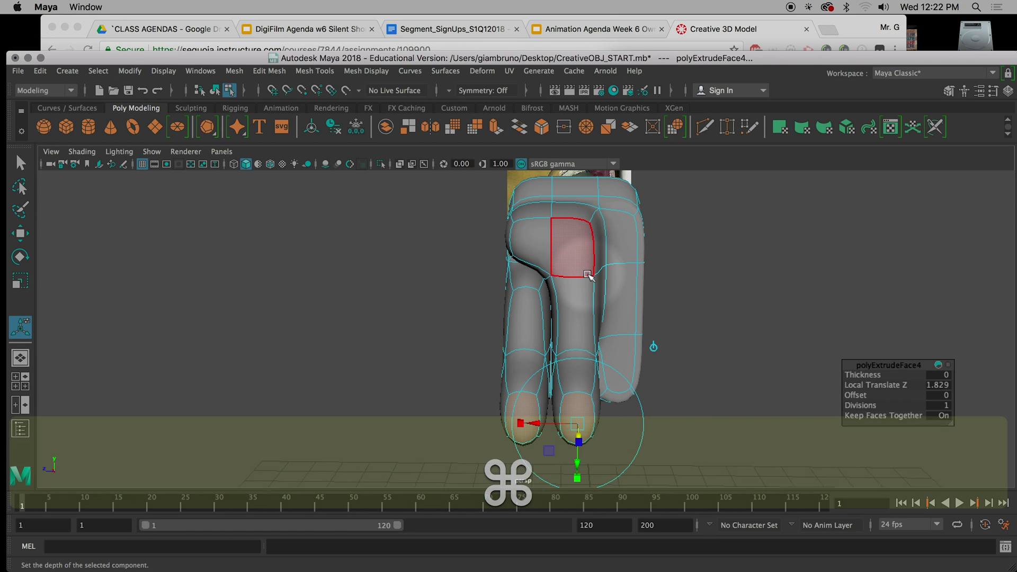
key(super+z)
key(super+z)
key(super+z)
key(super+z)
key(super+z)
key(super+z)
key(super+z)
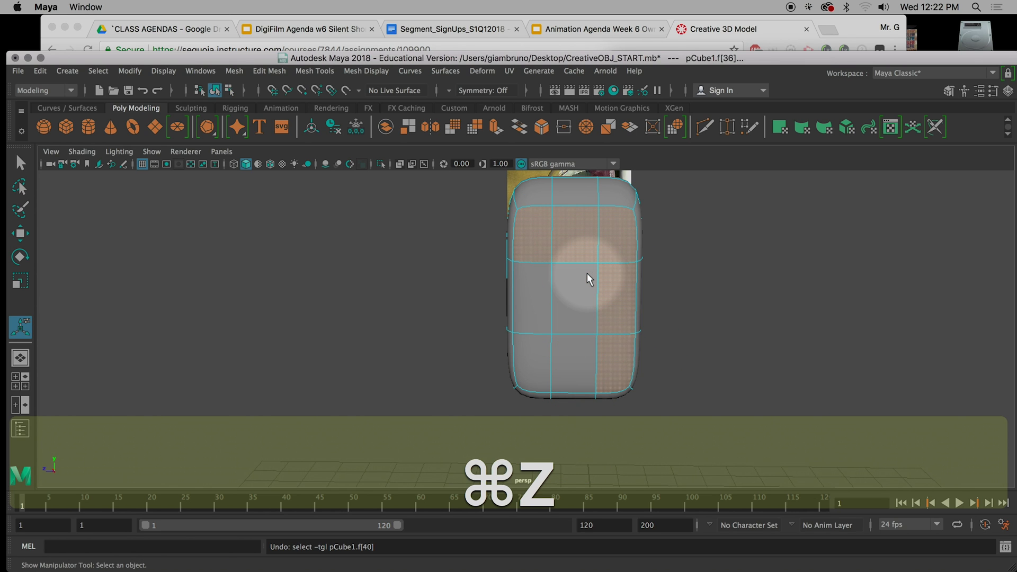
Try extruding the side's two upper corner faces plus its center and center-right faces by about 1.6 in the unsmoothed display, and undo the pull
mouse_move(587, 273)
alt+mouse_down()
mouse_move(624, 277)
mouse_move(589, 265)
alt+mouse_up()
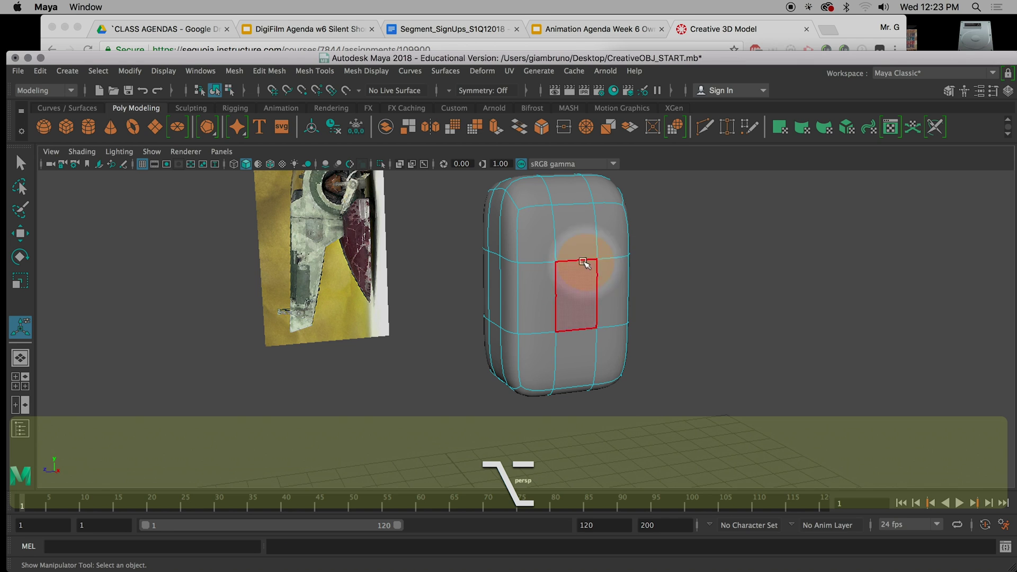
click(556, 242)
click(545, 248)
shift+click(604, 240)
shift+click(612, 280)
shift+click(589, 294)
alt+drag(606, 340, 672, 355)
key(super+w)
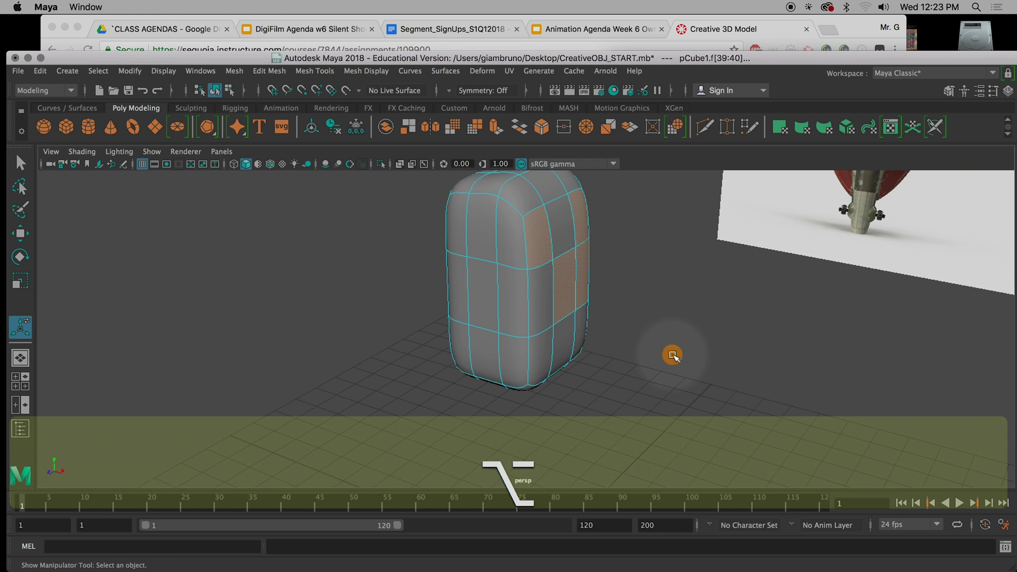
key(super+e)
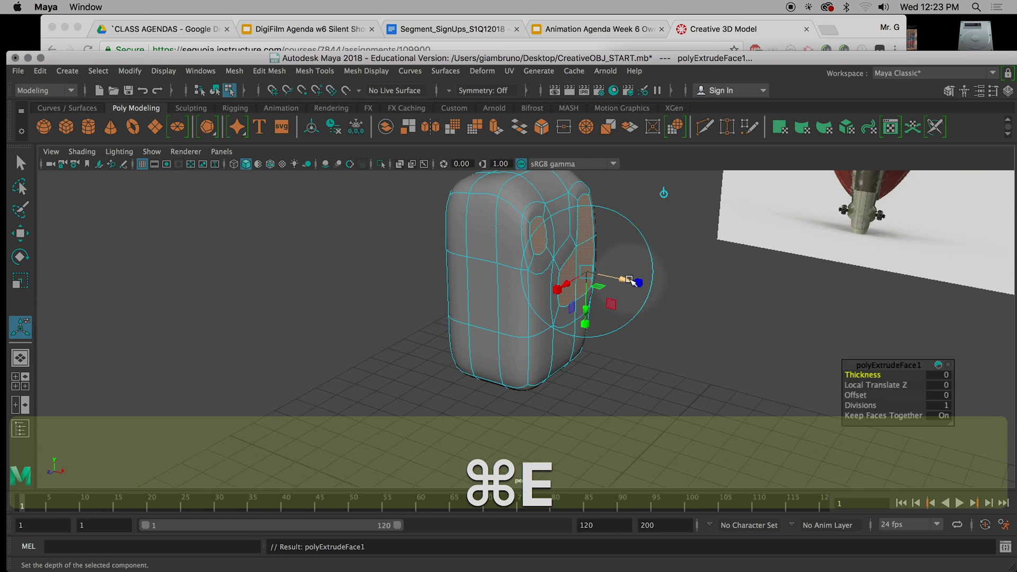
key(1)
drag(626, 286, 615, 308)
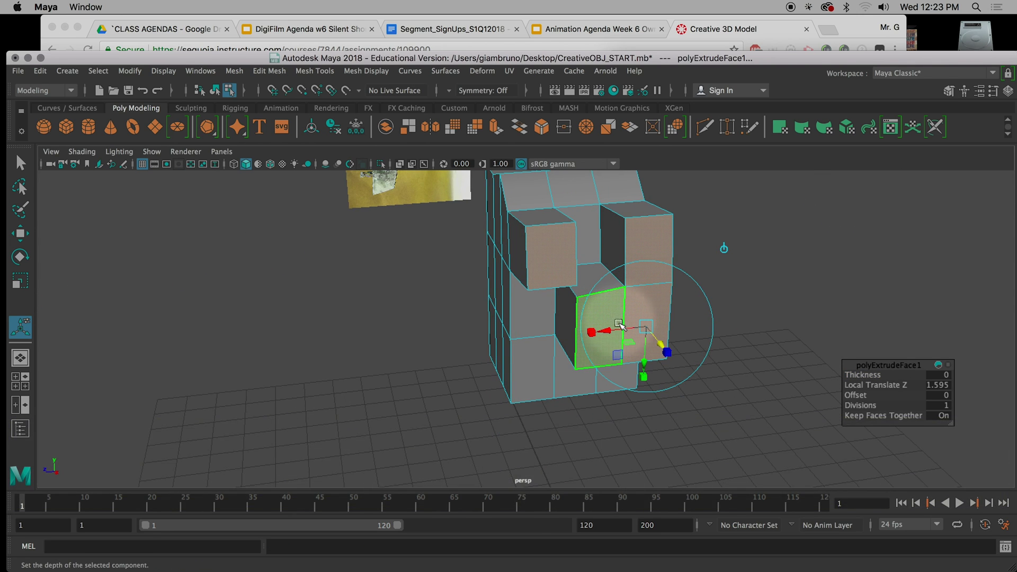
key(super+z)
Compare smoothed and unsmoothed displays, try pulling the extruded faces again, and undo the pull, the extrusion and the center face's selection
key(3)
key(1)
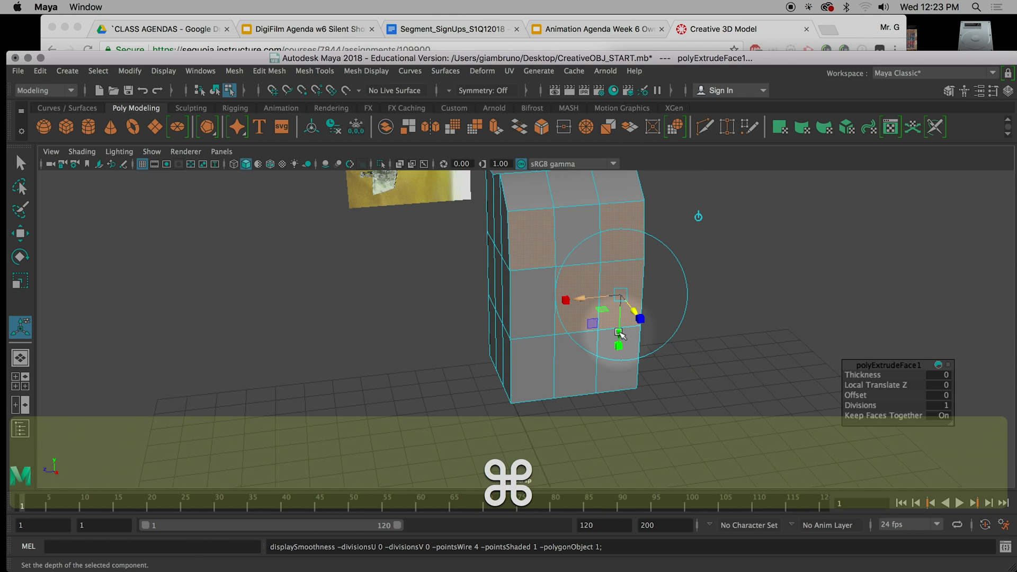
key(super+z)
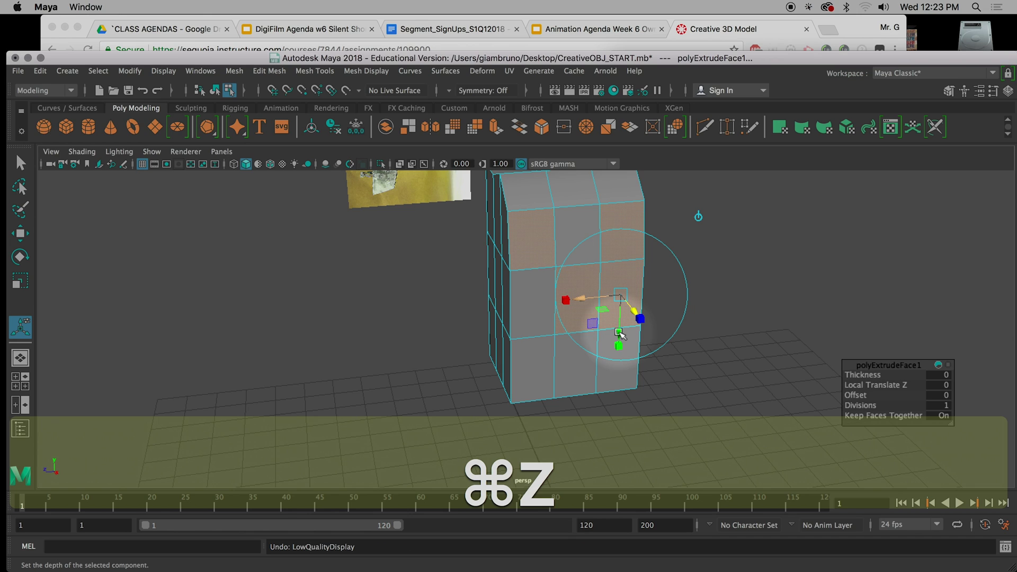
key(super+z)
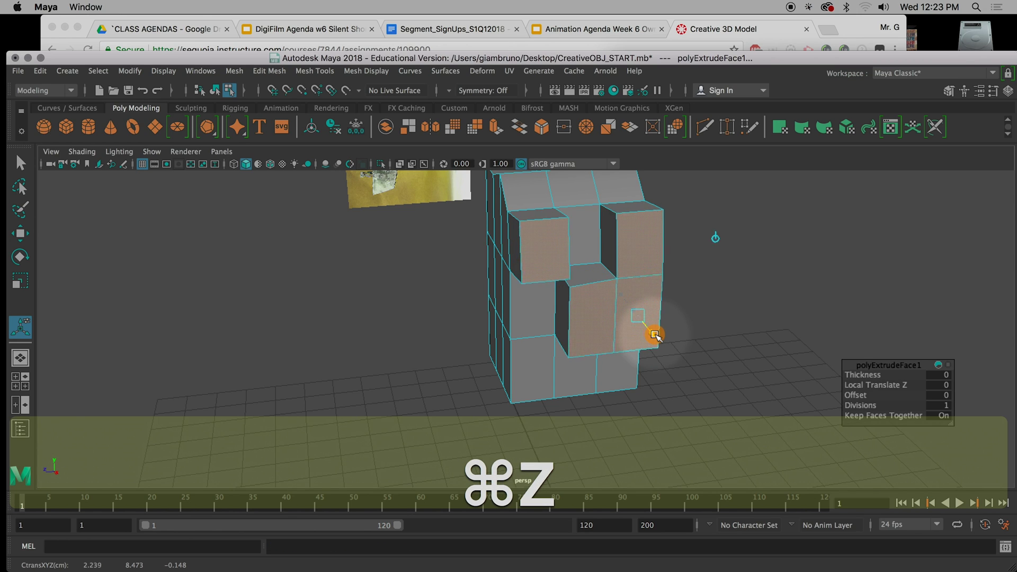
key(super+z)
key(super+z)
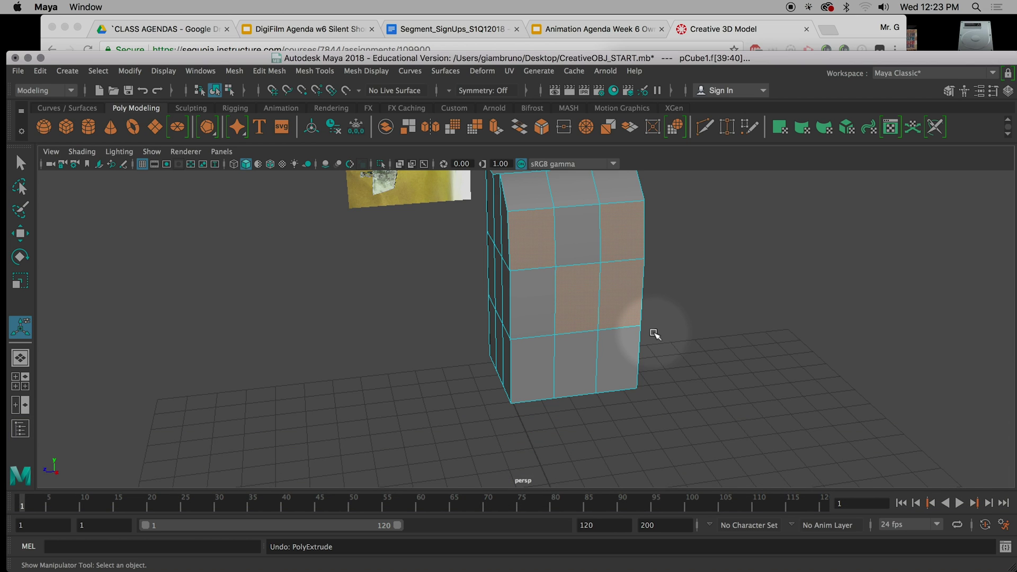
key(super)
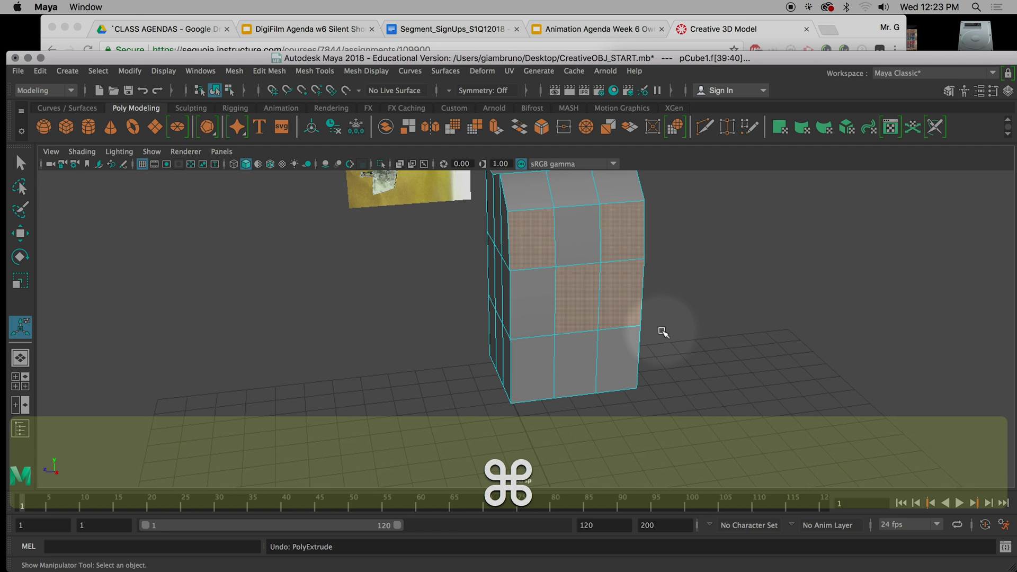
key(super+z)
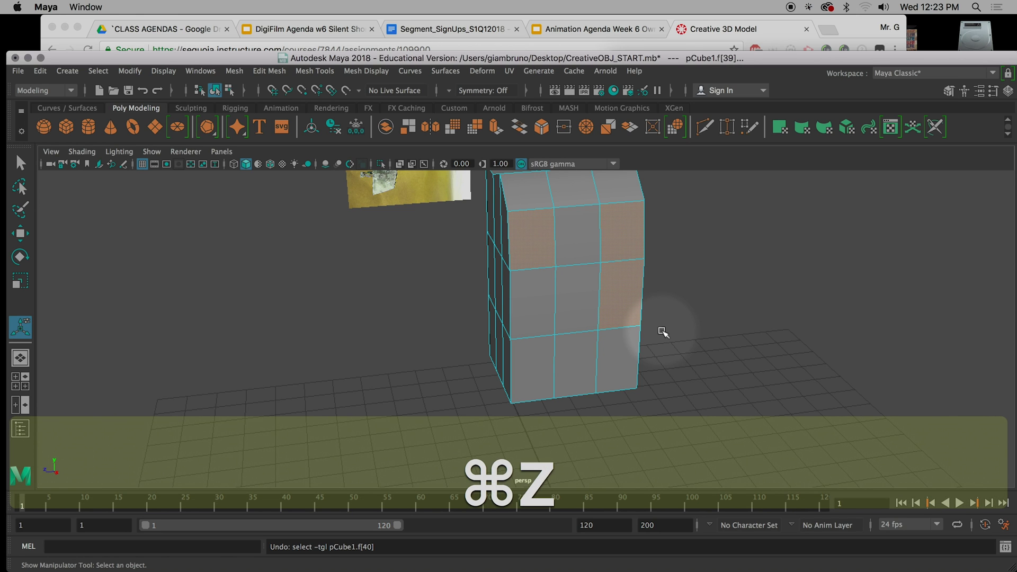
Clear the face selection, return to object mode with the whole cube selected, and bring the front reference image into view
alt+drag(658, 331, 586, 313)
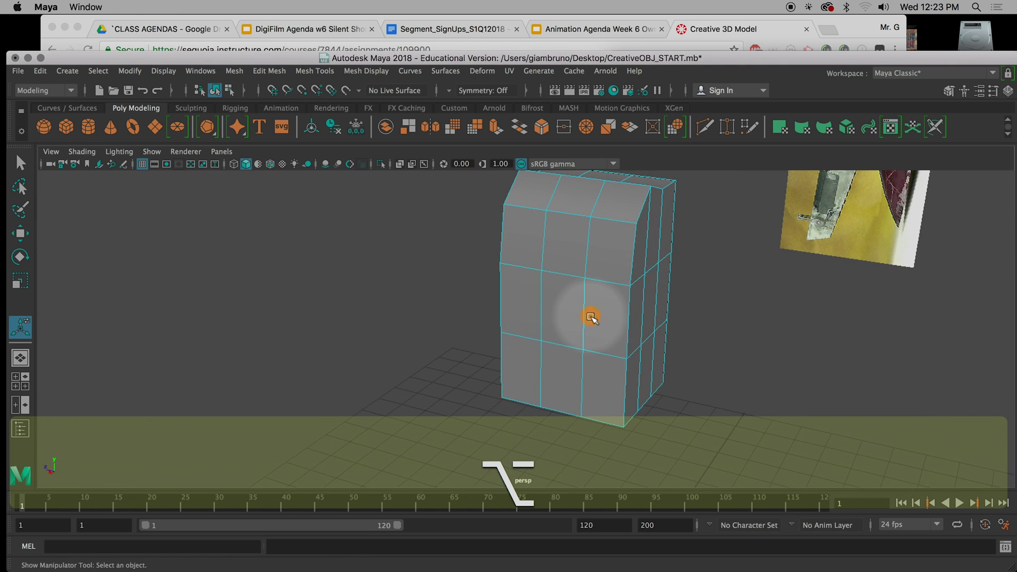
click(588, 273)
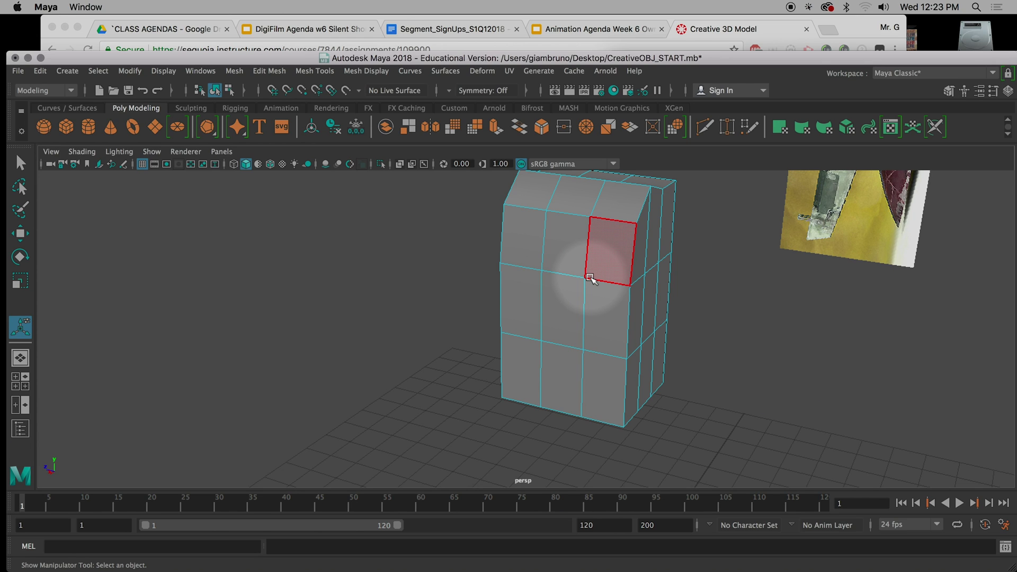
click(566, 313)
right_drag(552, 276, 615, 174)
right_drag(571, 293, 618, 193)
alt+drag(582, 287, 495, 353)
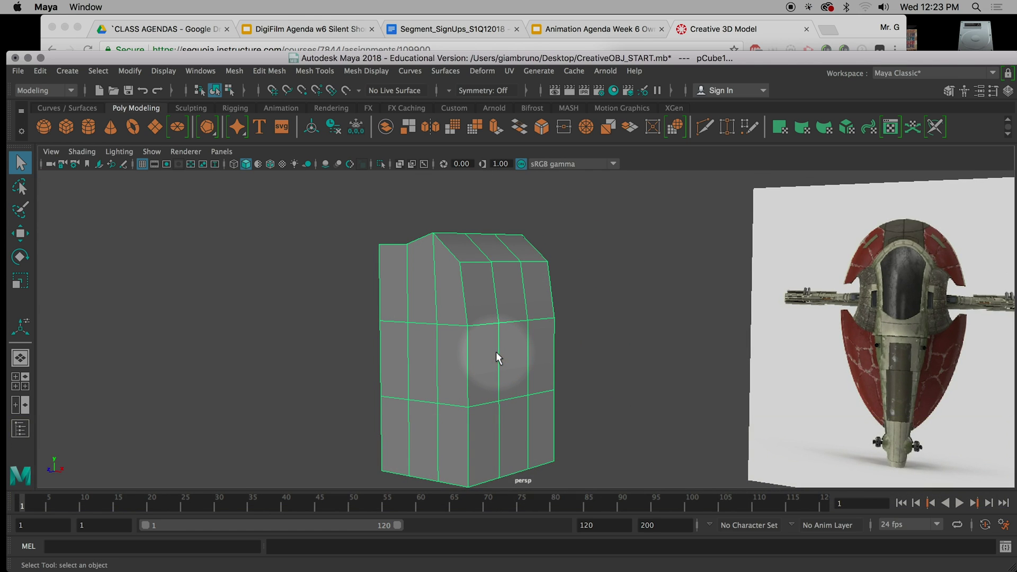